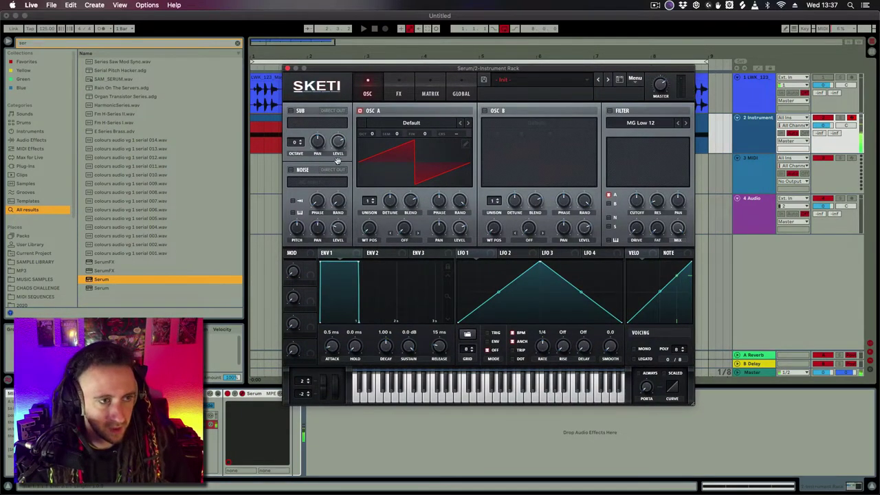
Lower the octave of oscillator A to -1
left_click_drag(459, 71, 486, 80)
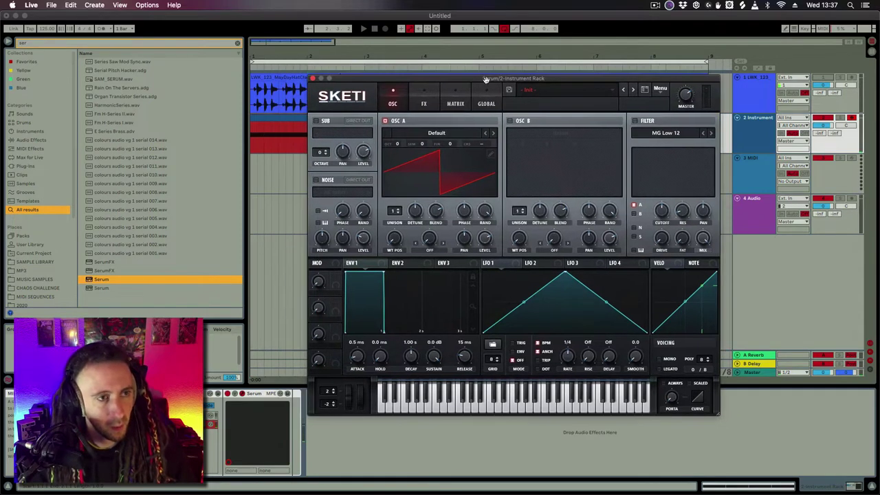
mouse_move(397, 152)
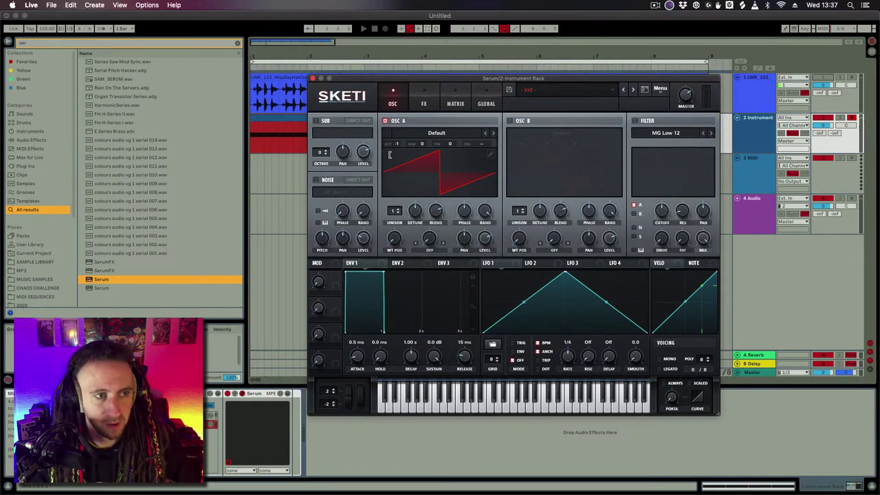
Open the red MIDI clip on the instrument track in the note editor and bring its F1 notes into view beside the synth
double_click(264, 123)
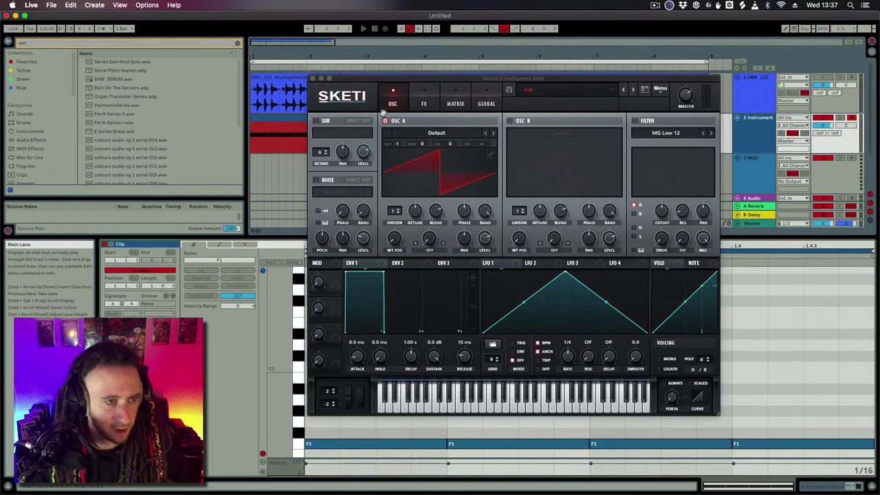
left_click(394, 80)
left_click_drag(394, 80, 419, 45)
left_click(303, 435)
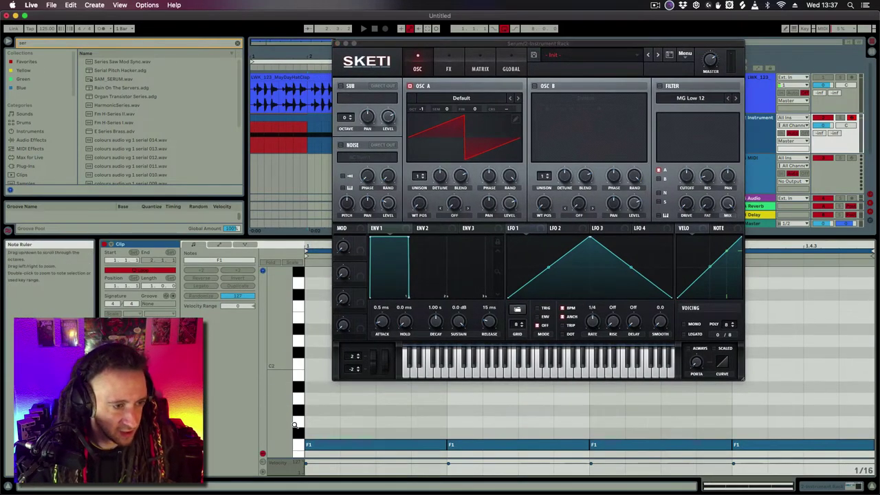
scroll(302, 435, "down", 2)
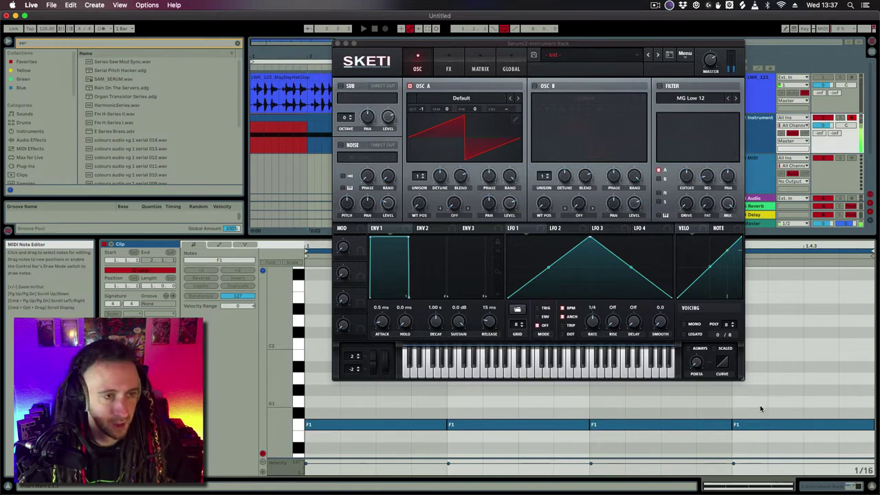
left_click_drag(510, 44, 497, 49)
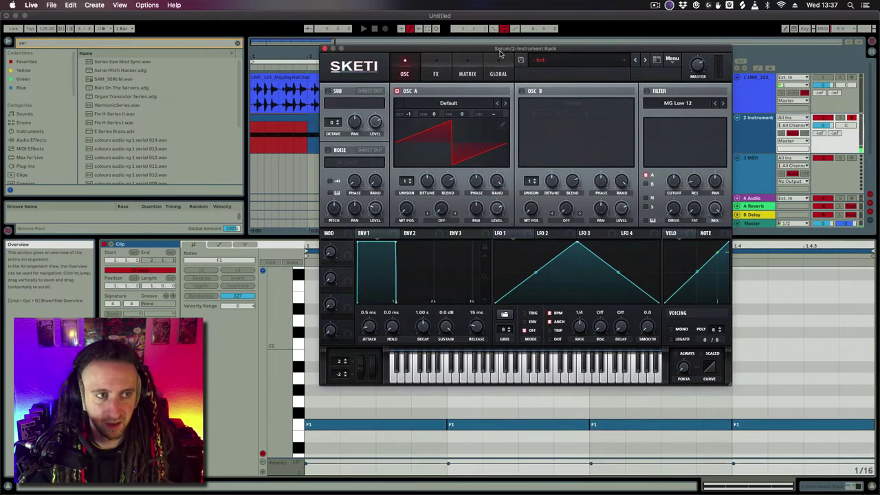
Load the Analog_BD_Sin wavetable from the Analog category into oscillator A and adjust the master volume slightly
left_click(467, 104)
mouse_move(473, 123)
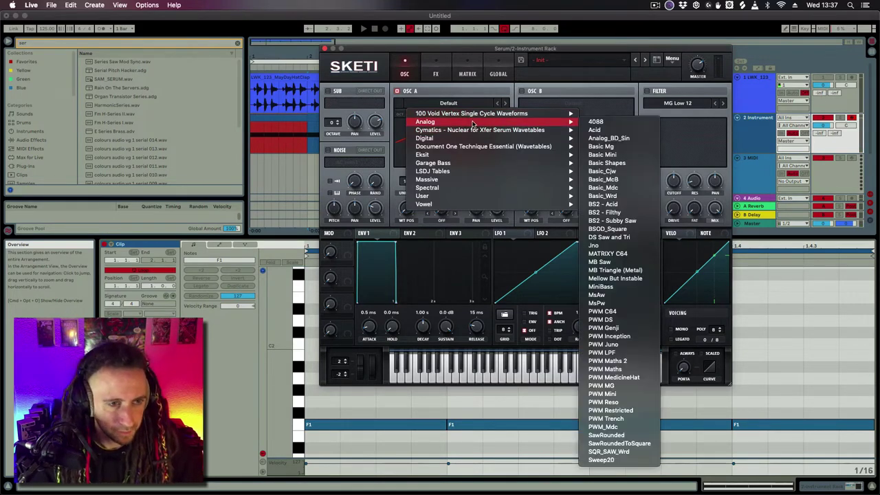
left_click(600, 139)
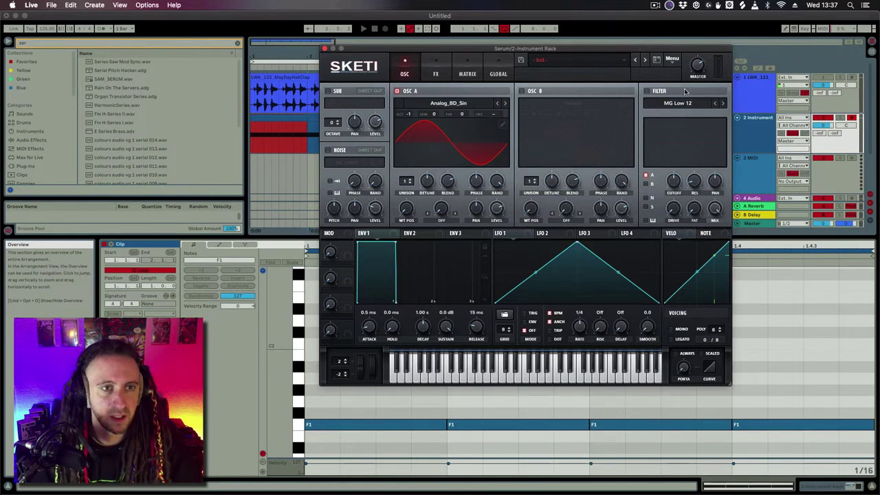
mouse_move(699, 73)
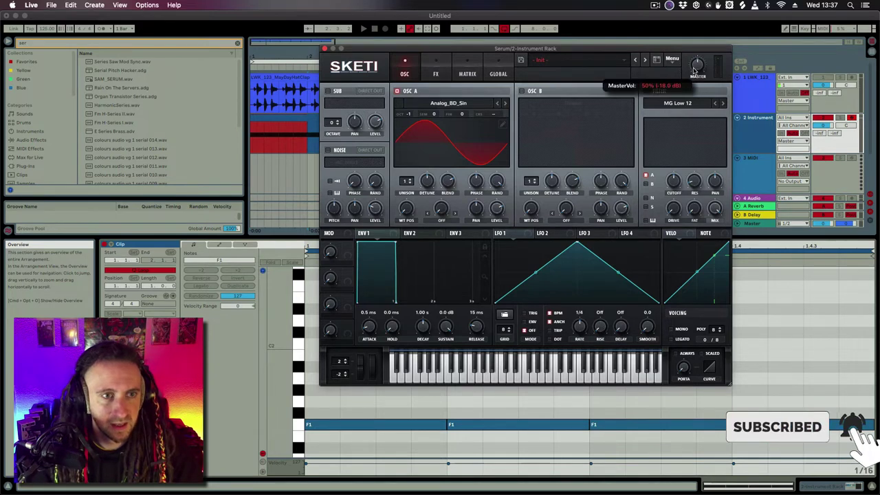
scroll(696, 69, "up", 2)
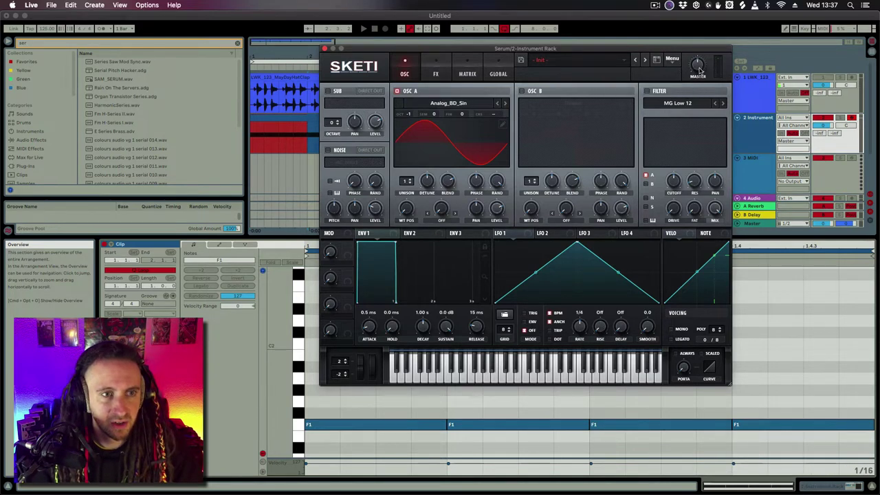
left_click(436, 69)
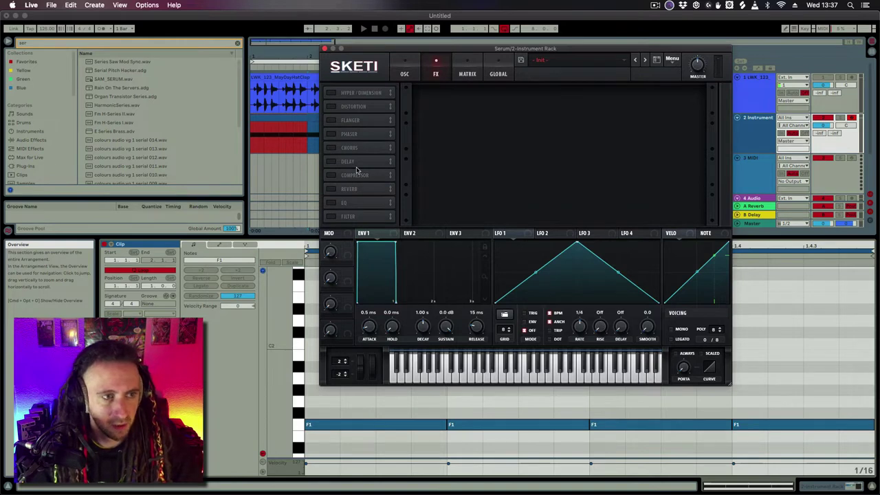
left_click(405, 72)
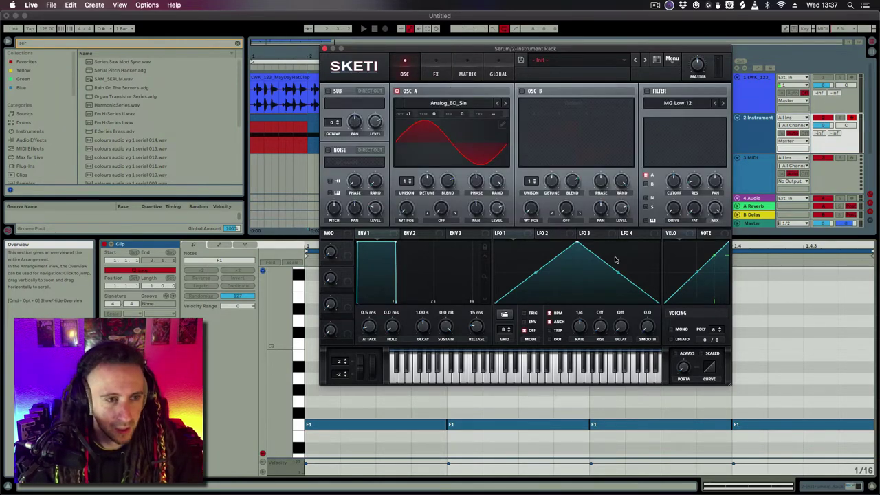
Set LFO 1 to ENV mode and reshape its curve into a straight ramp falling from maximum to mid level
mouse_move(513, 236)
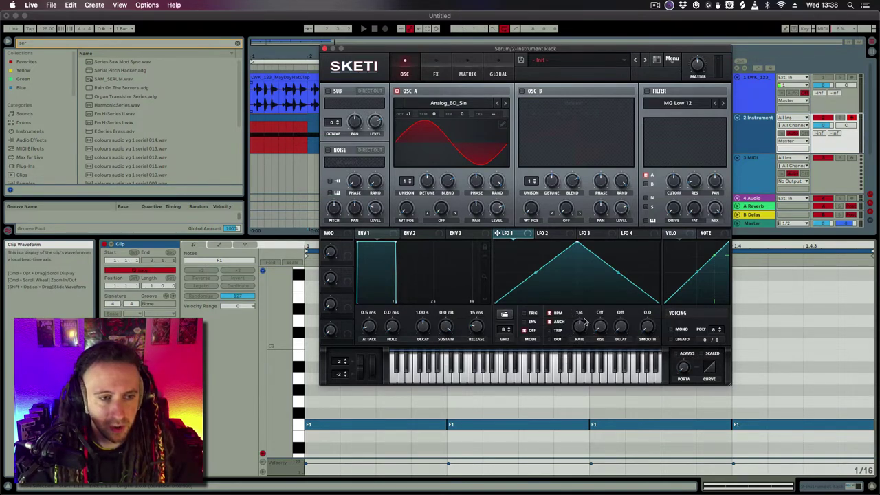
left_click(531, 320)
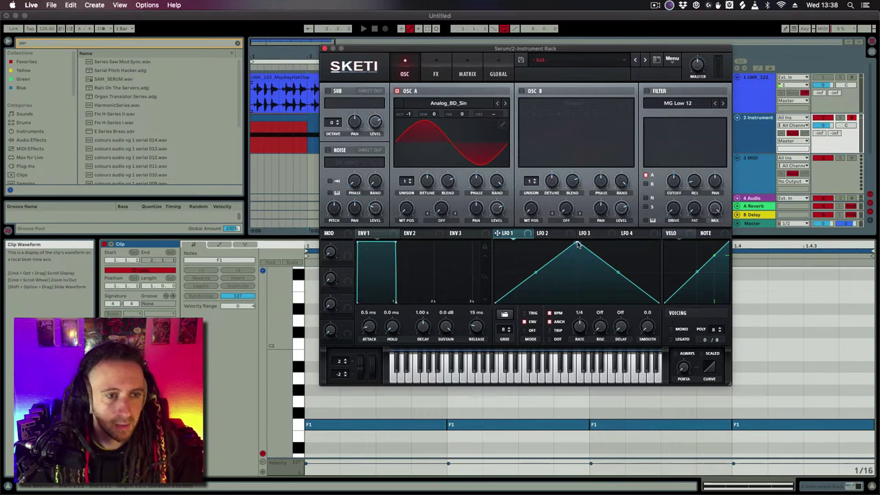
left_click_drag(578, 246, 464, 221)
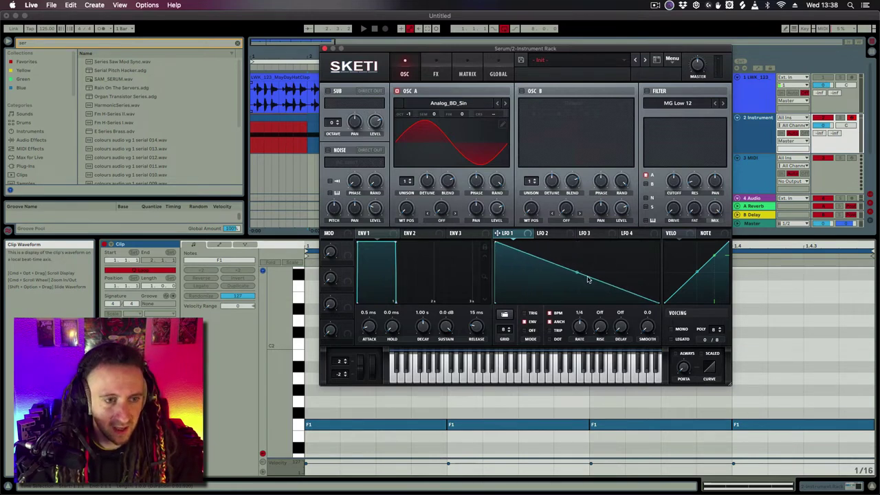
left_click_drag(497, 303, 488, 273)
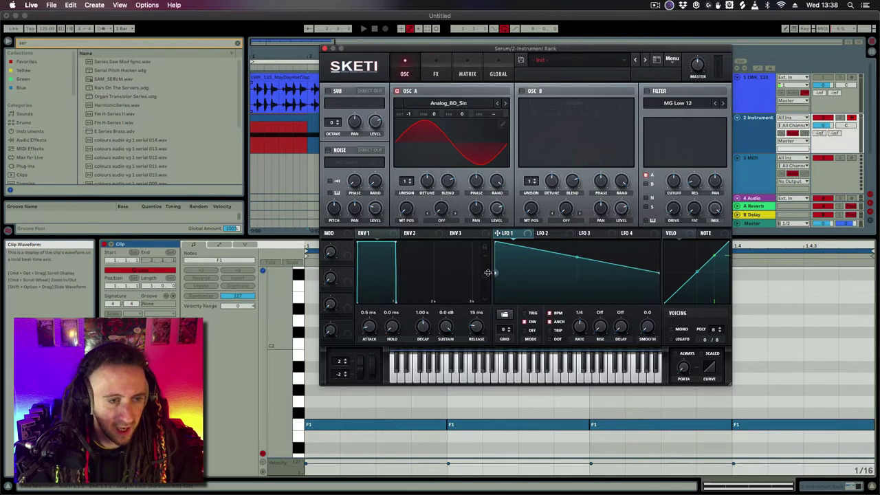
left_click(467, 72)
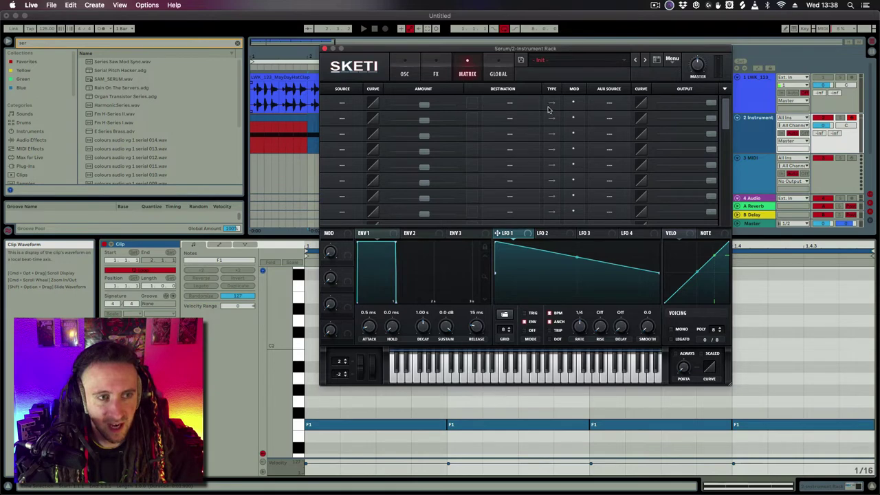
left_click(414, 67)
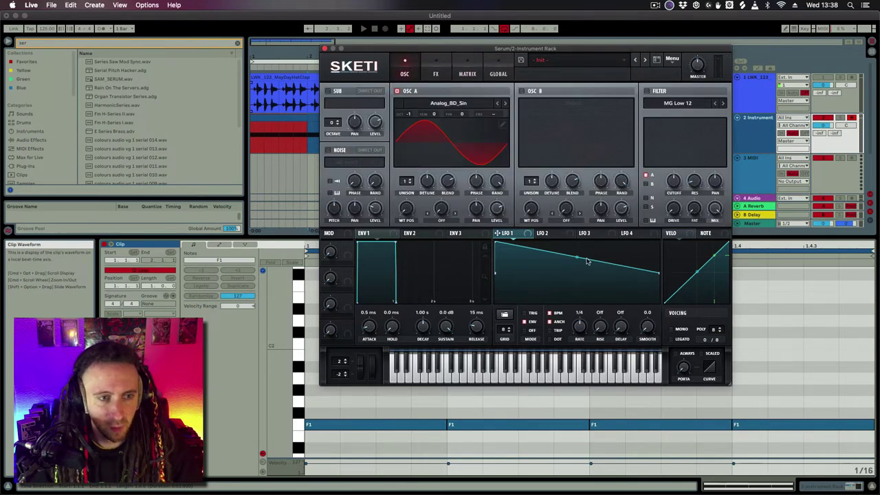
Add points to the LFO 1 curve and bend its start into a fast drop from the peak to a flat mid level
double_click(561, 256)
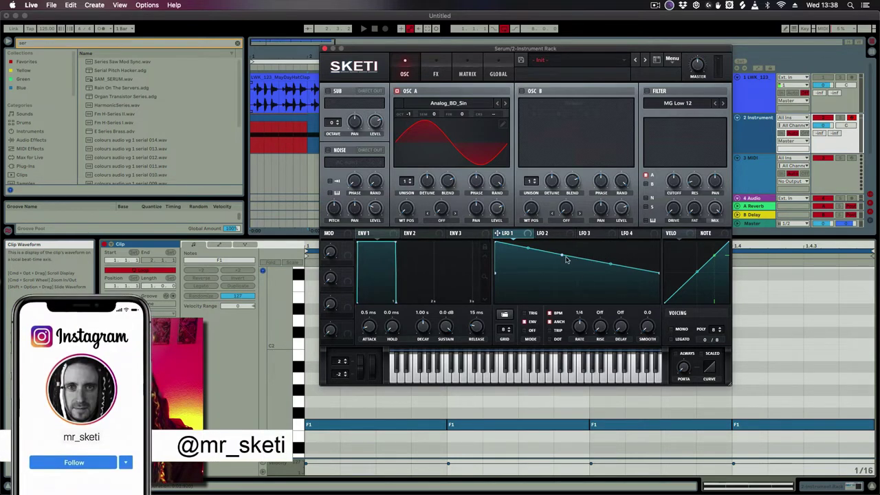
left_click_drag(562, 256, 578, 273)
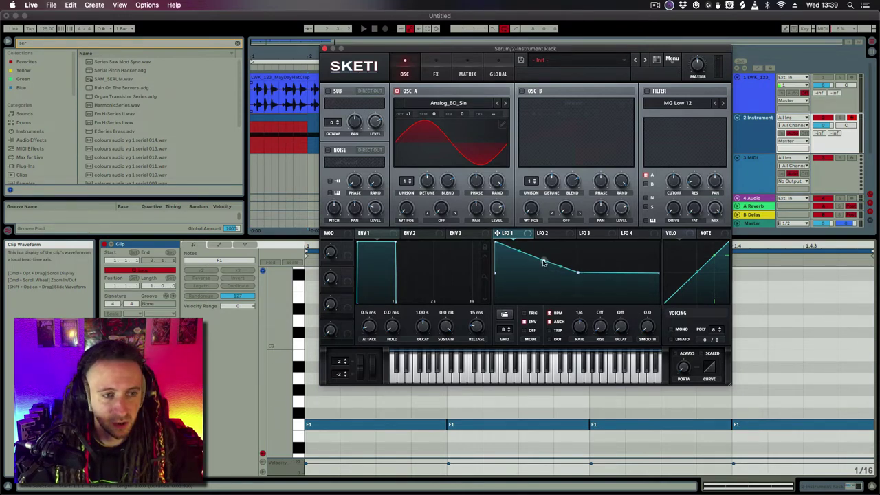
left_click_drag(542, 263, 538, 271)
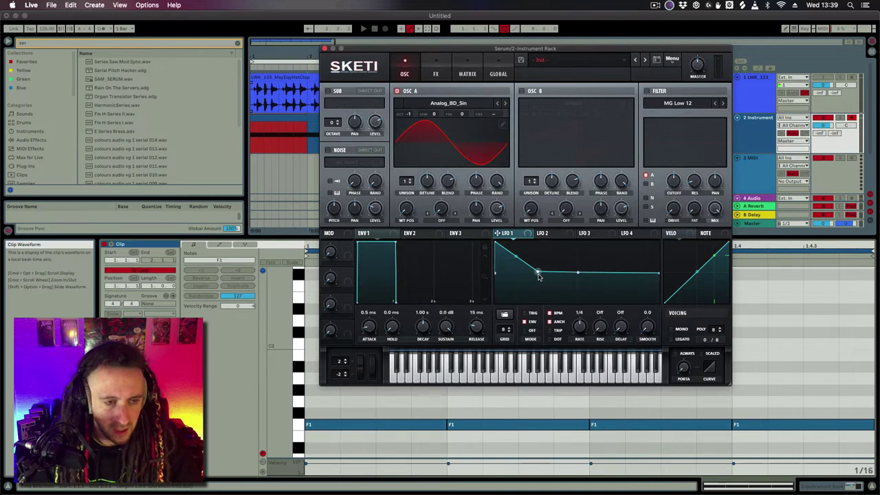
left_click_drag(516, 258, 510, 271)
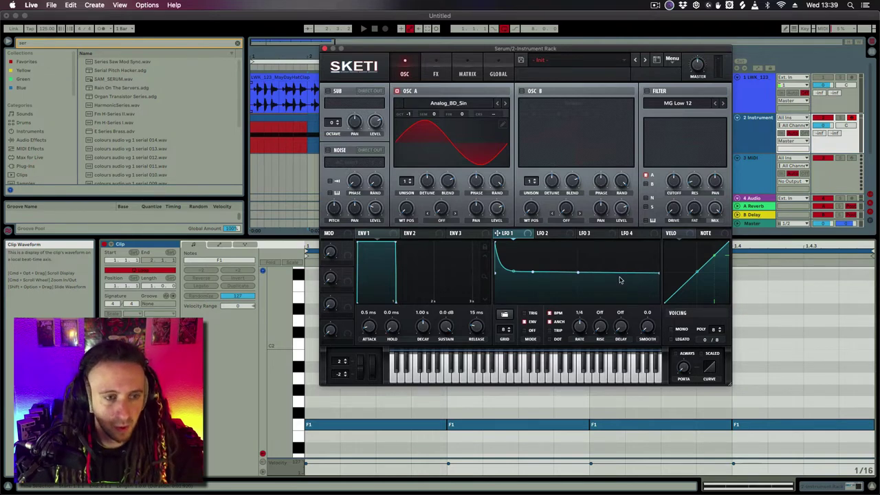
Lower the end of the LFO 1 curve to minimum and bend its second half into a smooth S-shaped fall
left_click_drag(618, 273, 631, 297)
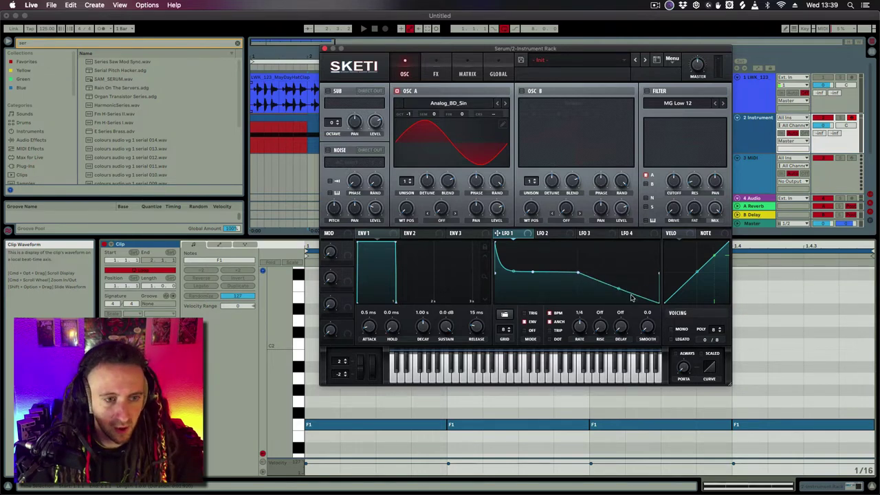
left_click_drag(578, 274, 558, 268)
left_click_drag(619, 295, 576, 282)
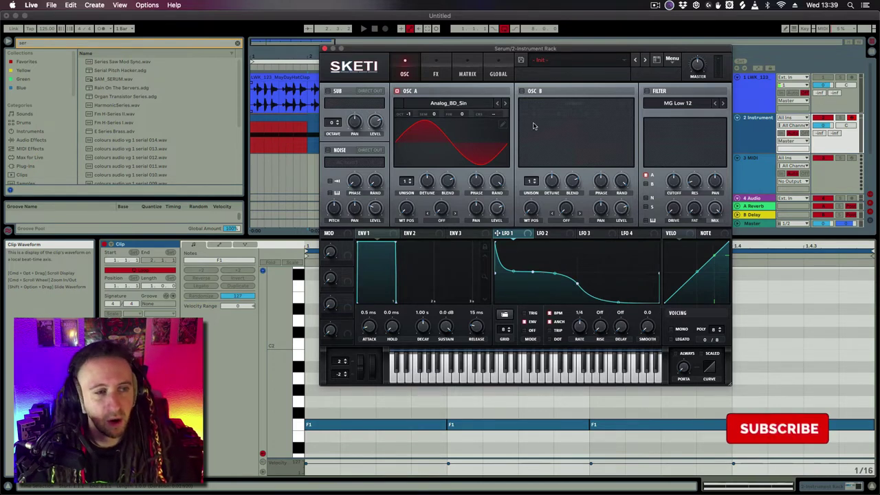
Route LFO 1 to the global Mast.Tun destination in the first modulation matrix slot
left_click(458, 69)
left_click(349, 104)
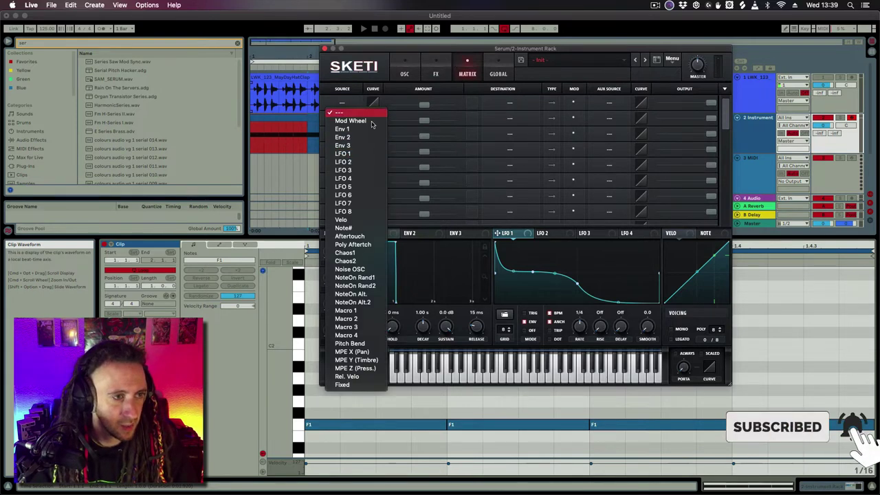
left_click(351, 153)
left_click(509, 103)
mouse_move(514, 172)
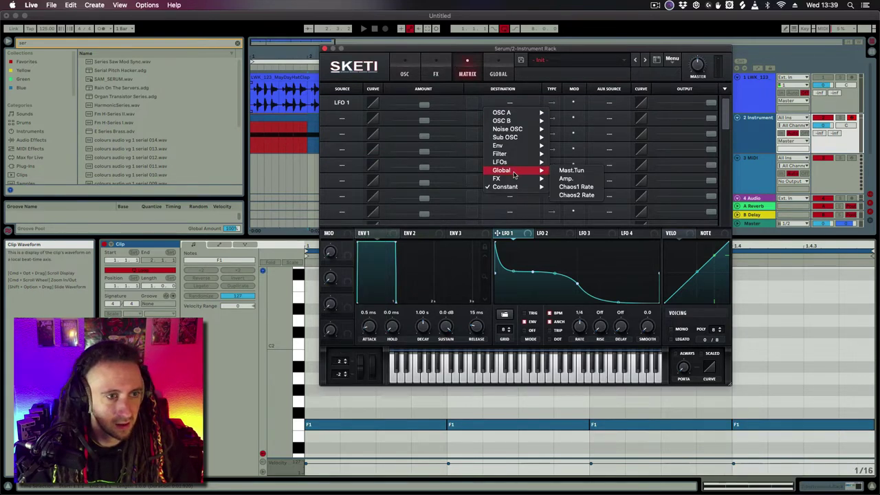
left_click(570, 172)
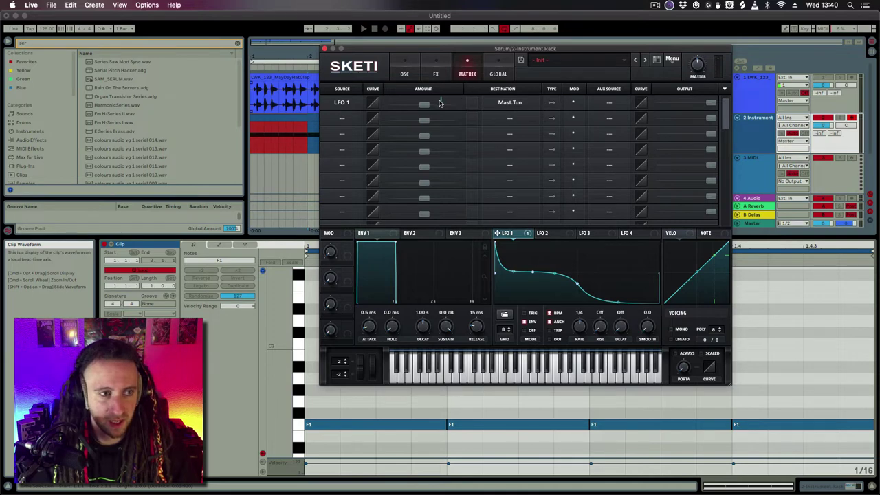
Raise the LFO 1 to Mast.Tun modulation amount to a positive value and adjust the synth's master volume
mouse_move(440, 103)
left_mouse_down()
mouse_move(458, 110)
mouse_move(449, 108)
left_mouse_up()
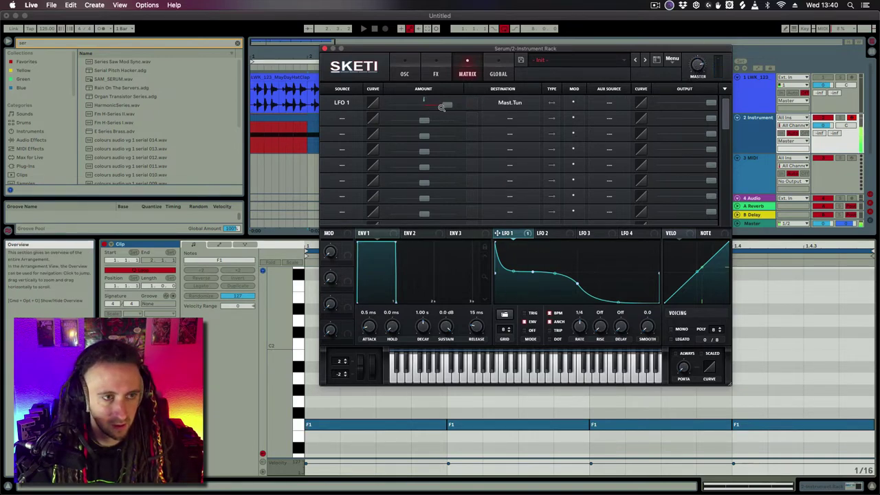
mouse_move(446, 105)
left_mouse_down()
mouse_move(429, 108)
mouse_move(453, 112)
left_mouse_up()
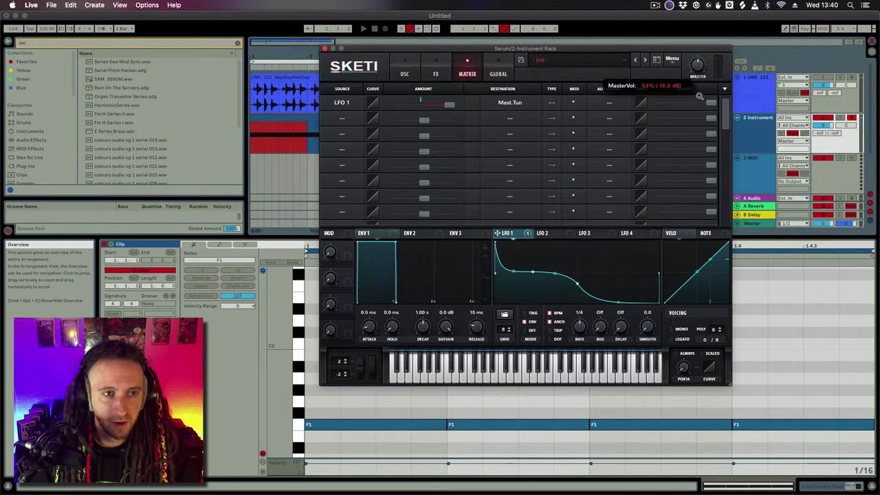
scroll(698, 64, "down", 3)
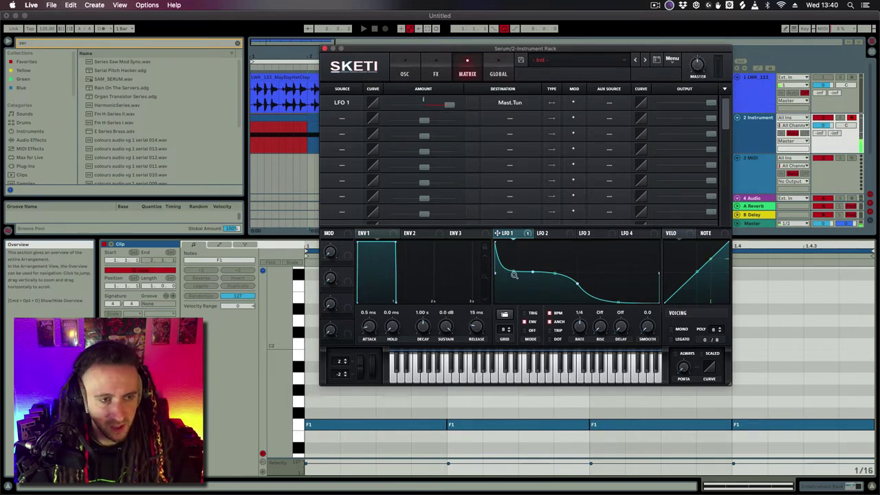
Enable the compressor effect with Multiband on and reorder the filter effect to sit directly after it
left_click(435, 67)
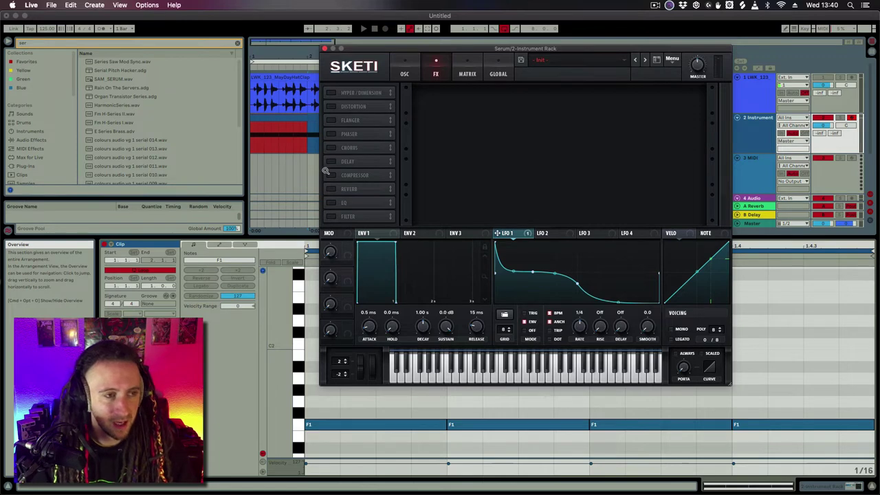
left_click(331, 176)
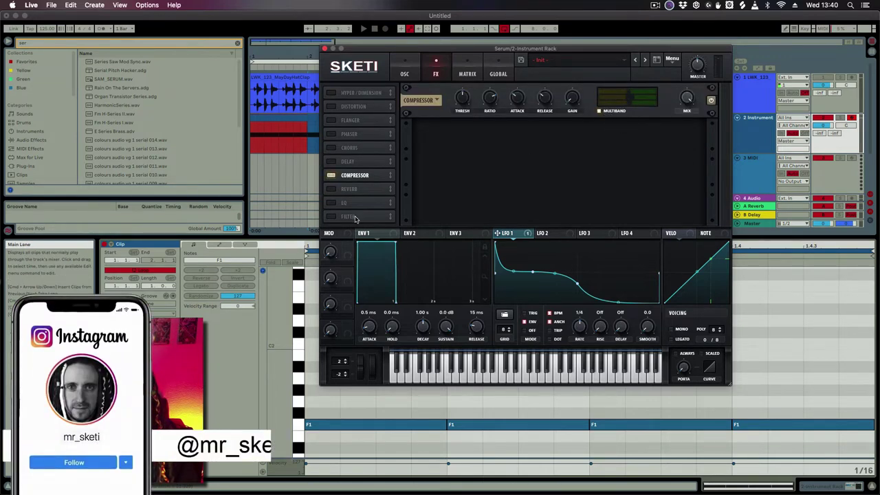
left_click_drag(354, 214, 355, 189)
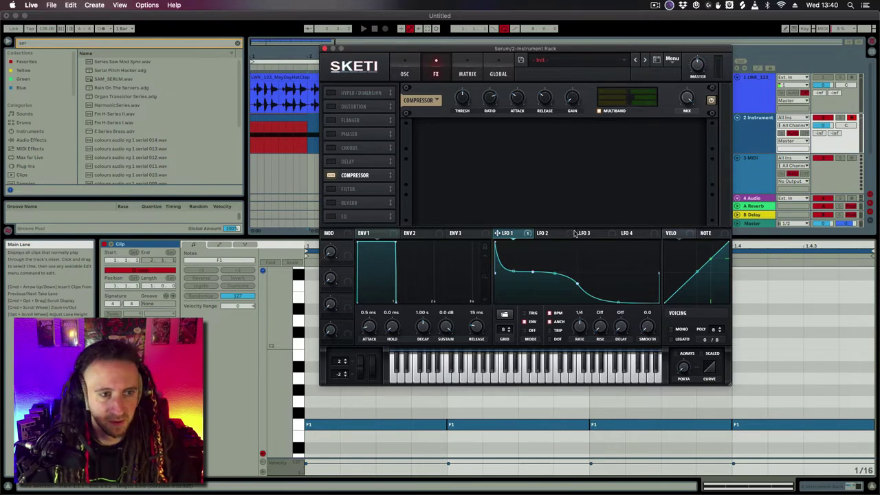
Raise the compressor's gain, keep LFO 1 on display, and return to the oscillator page
left_click(542, 233)
left_click(507, 233)
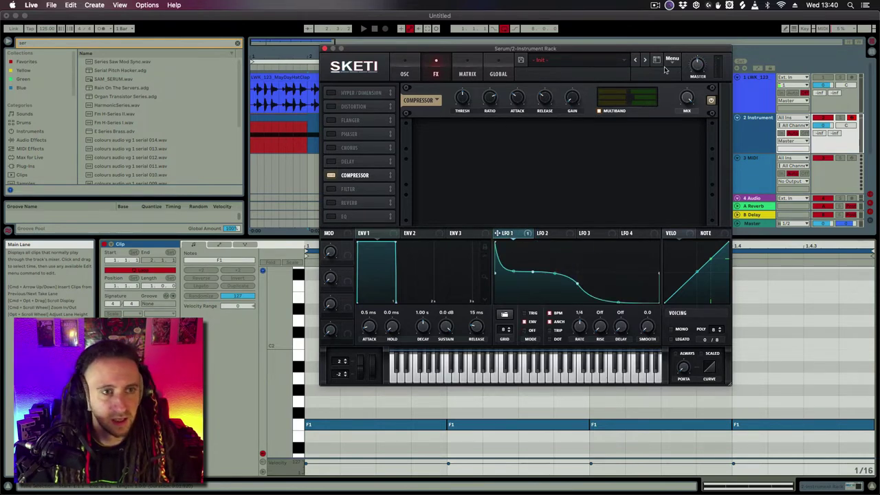
left_click_drag(572, 98, 579, 50)
left_click(401, 62)
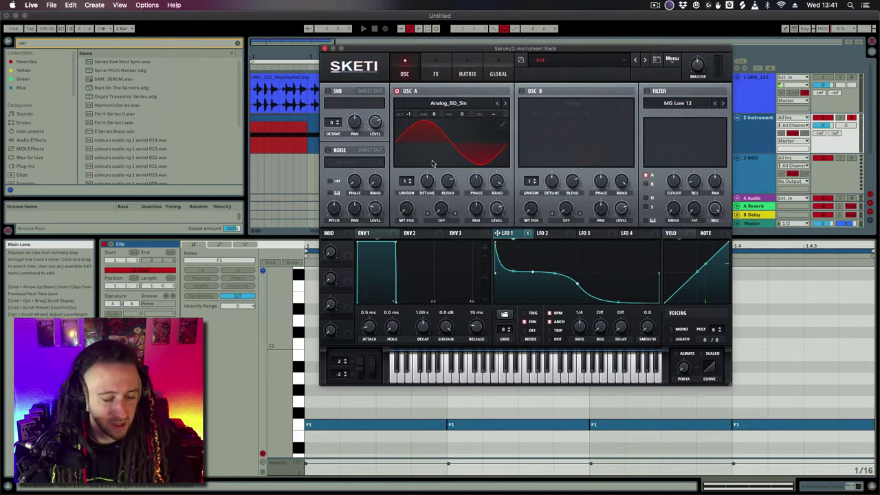
Adjust the individual band levels of the multiband compressor in the effects rack
left_click(435, 69)
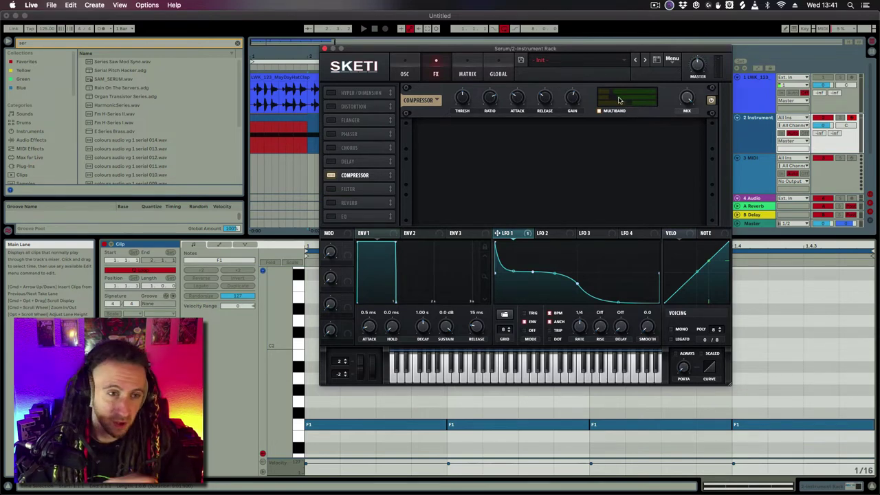
mouse_move(625, 101)
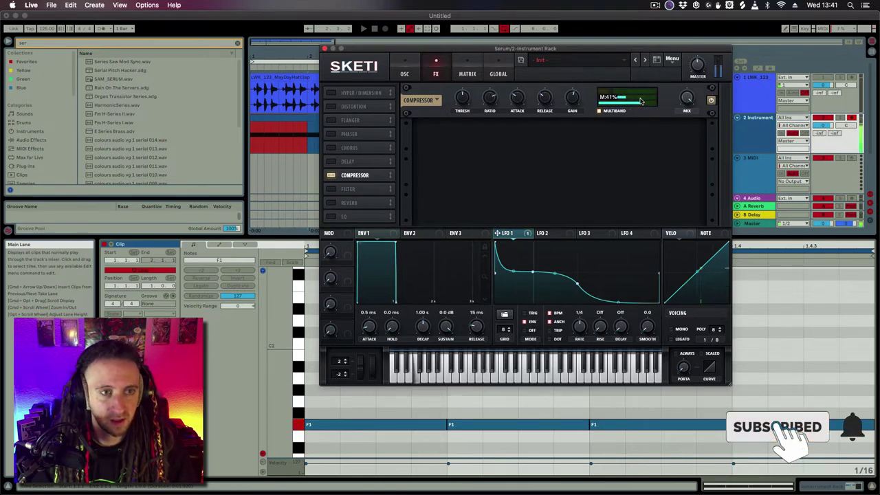
mouse_move(659, 102)
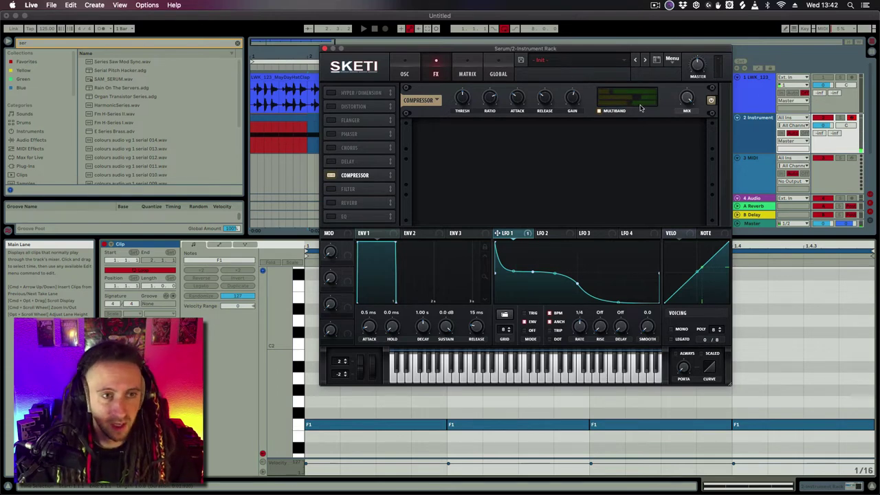
left_click_drag(641, 107, 647, 107)
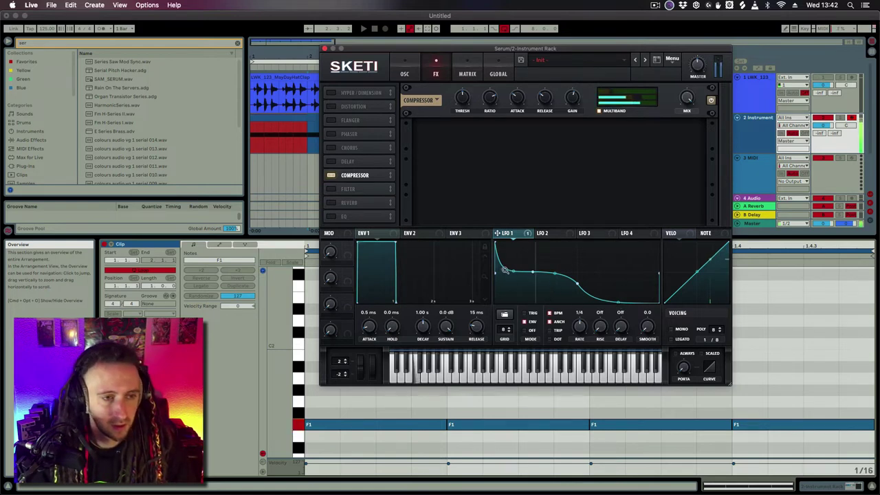
Try a bulging and a steeper initial drop on LFO 1, and flatten the curve's tail to the middle level
left_click_drag(513, 255, 523, 246)
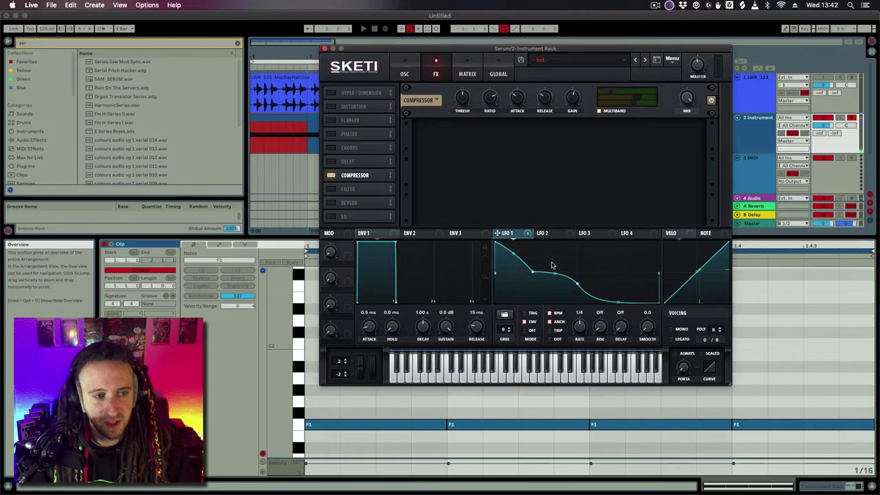
left_click_drag(515, 256, 508, 275)
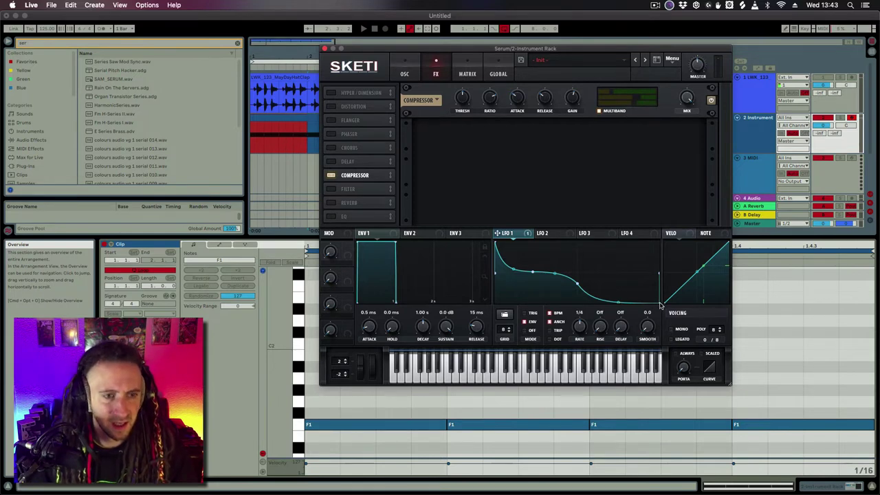
left_click_drag(659, 303, 658, 273)
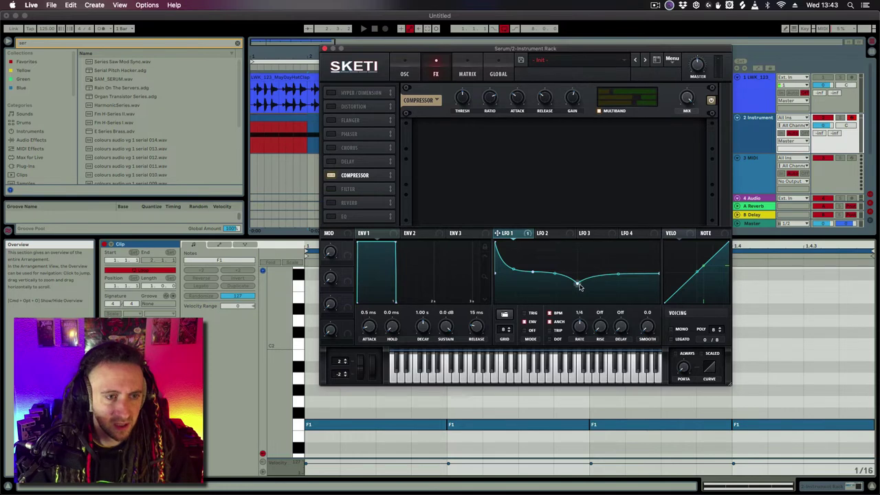
left_click_drag(578, 283, 578, 273)
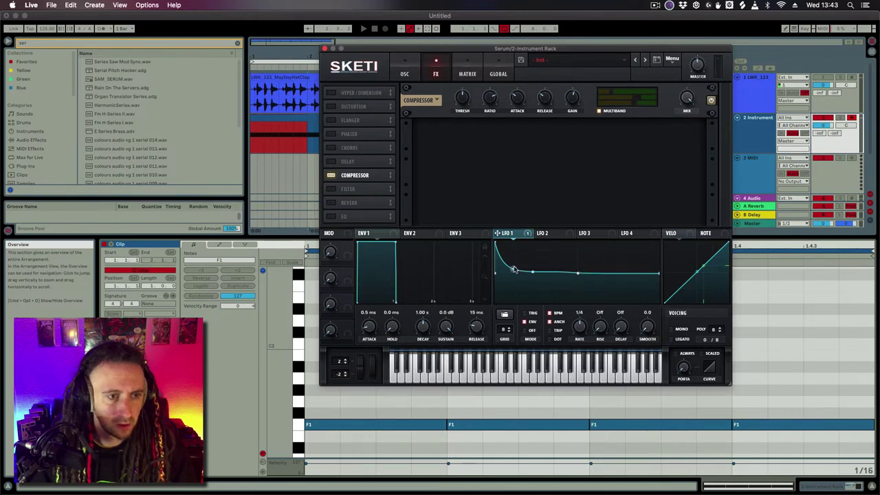
left_click_drag(514, 269, 507, 284)
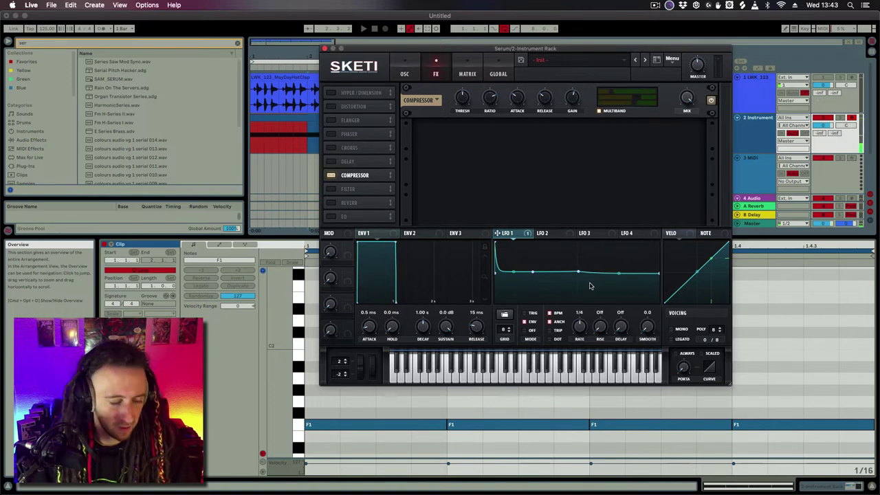
Make LFO 1's tail fall again by lowering its end point to zero and the preceding point below the middle level
left_click_drag(657, 275, 658, 303)
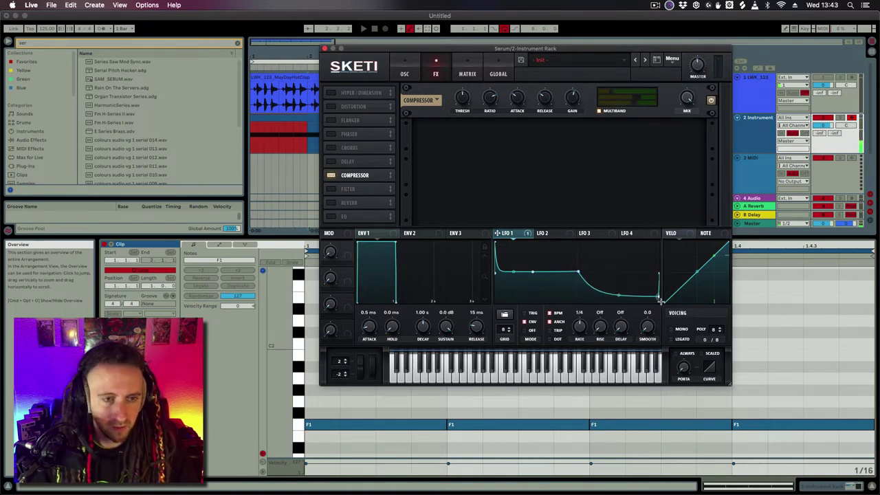
left_click_drag(578, 273, 576, 285)
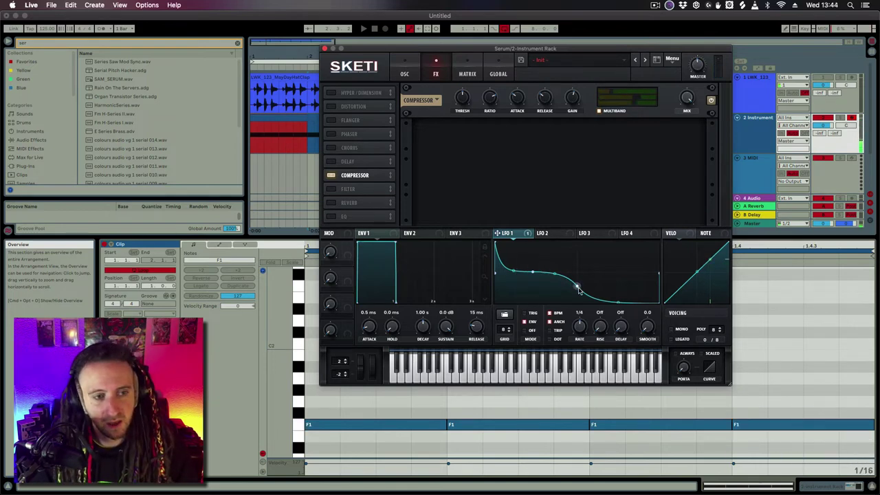
mouse_move(579, 286)
left_mouse_down()
mouse_move(531, 288)
mouse_move(627, 290)
mouse_move(579, 290)
left_mouse_up()
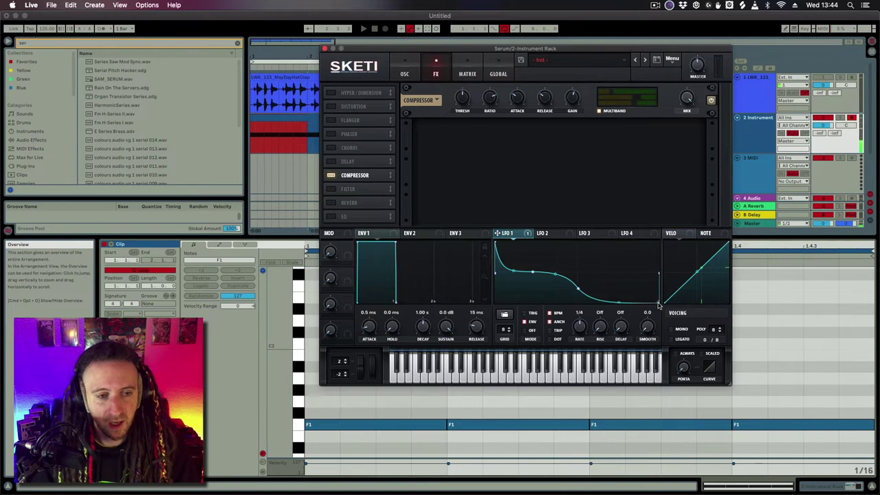
Compare LFO 1 with a level tail, and return its last two points to the falling curve
left_click_drag(658, 303, 656, 274)
left_click_drag(578, 287, 581, 274)
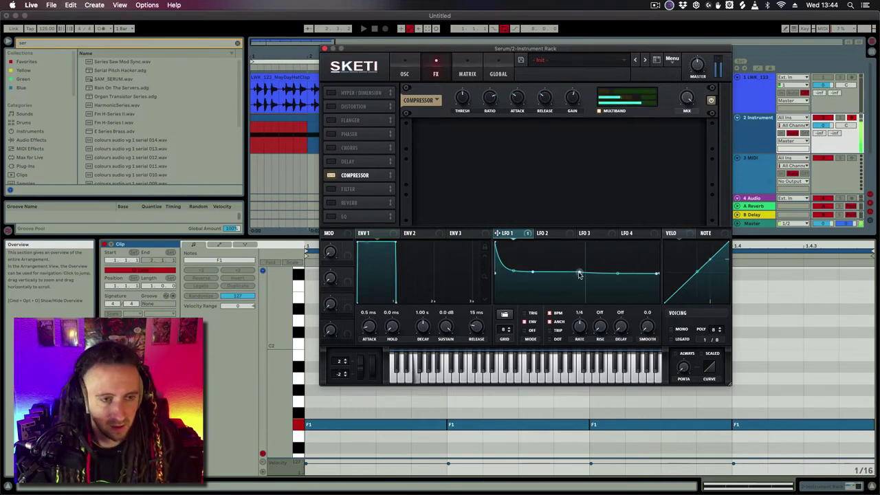
left_click_drag(580, 273, 662, 306)
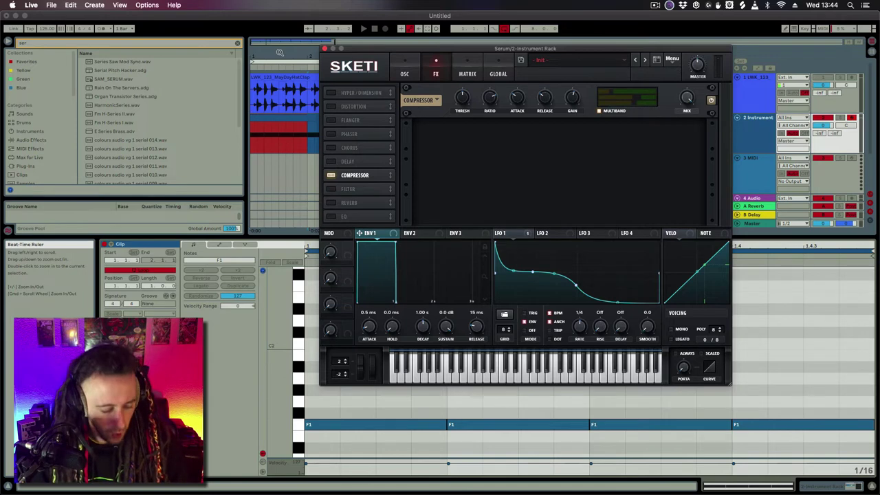
Uncover the arrangement and examine the hat-and-clap clip's hits up close against the millisecond timeline
left_click_drag(370, 49, 455, 48)
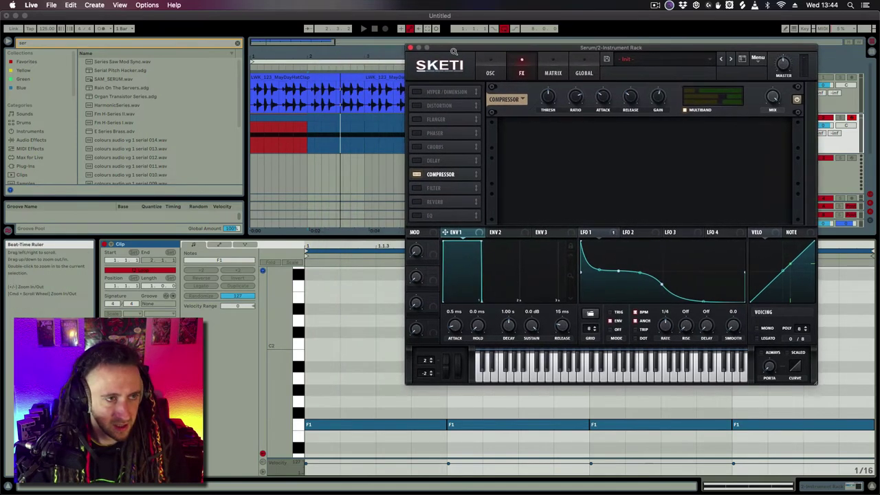
left_click_drag(289, 55, 287, 173)
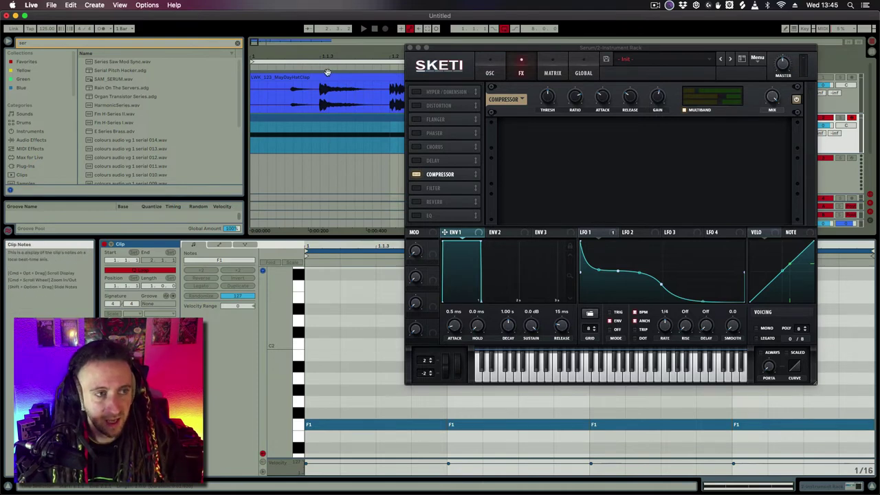
left_click_drag(317, 55, 349, 197)
left_click(342, 220)
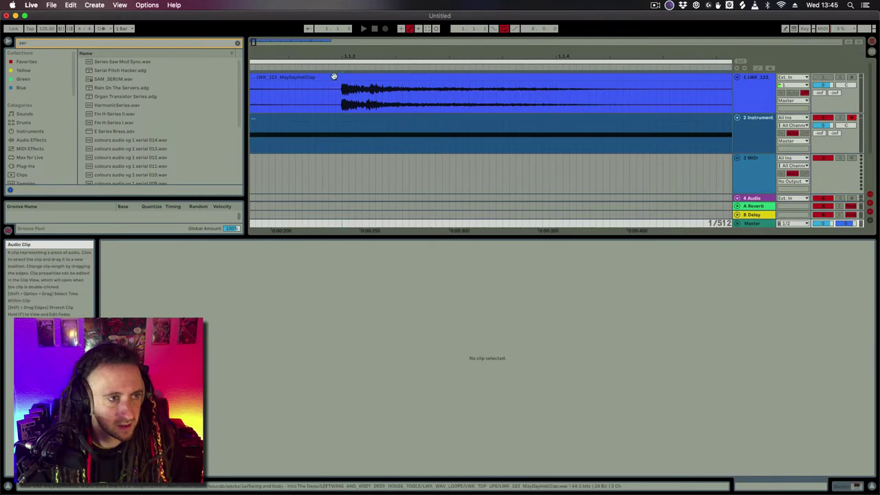
scroll(412, 199, "down", 1)
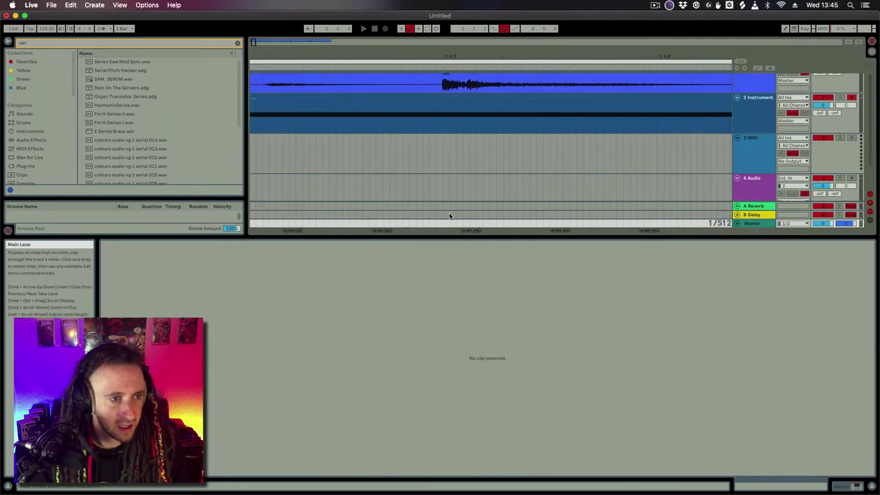
scroll(468, 213, "up", 1)
scroll(716, 117, "up", 1)
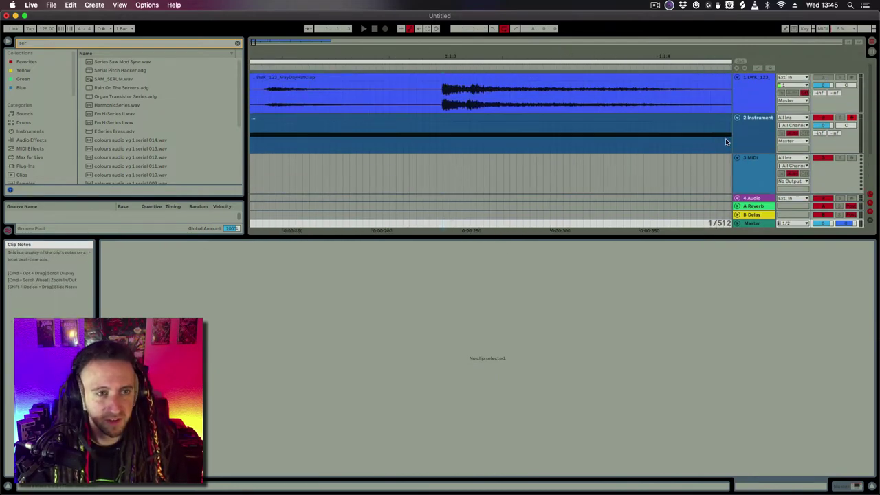
Reopen Serum from the instrument track and set Env 1's sustain to −∞ dB and its decay to 0.0 ms
double_click(749, 136)
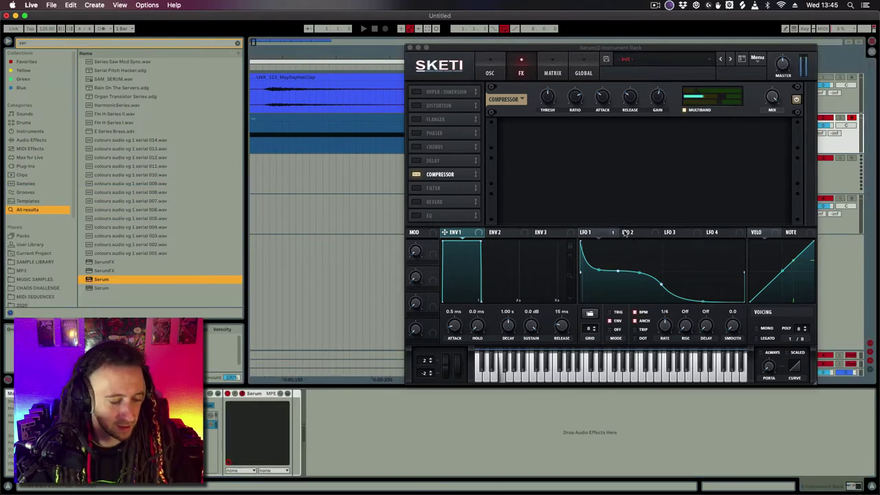
left_click(461, 235)
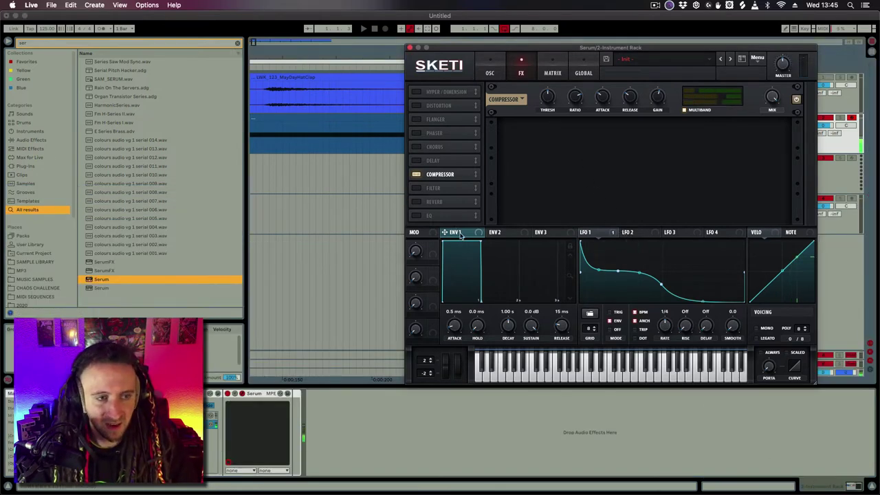
left_click_drag(533, 325, 510, 349)
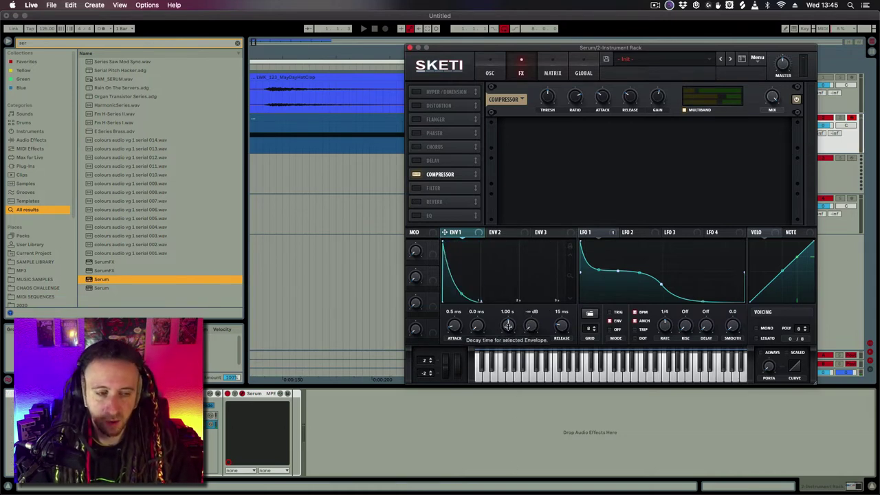
left_click_drag(508, 325, 508, 361)
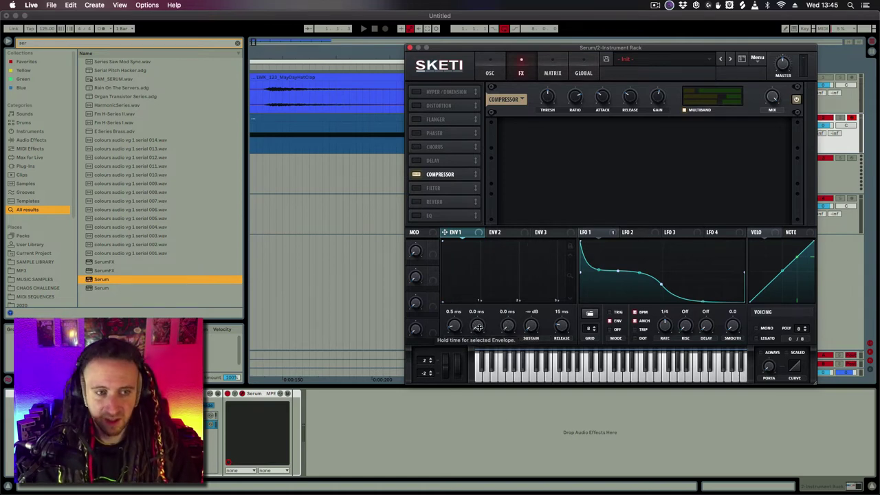
Set Env 1's hold to 122 ms and decay to 125 ms, and bend its decay curve into a steep inward fall
left_click_drag(479, 328, 478, 291)
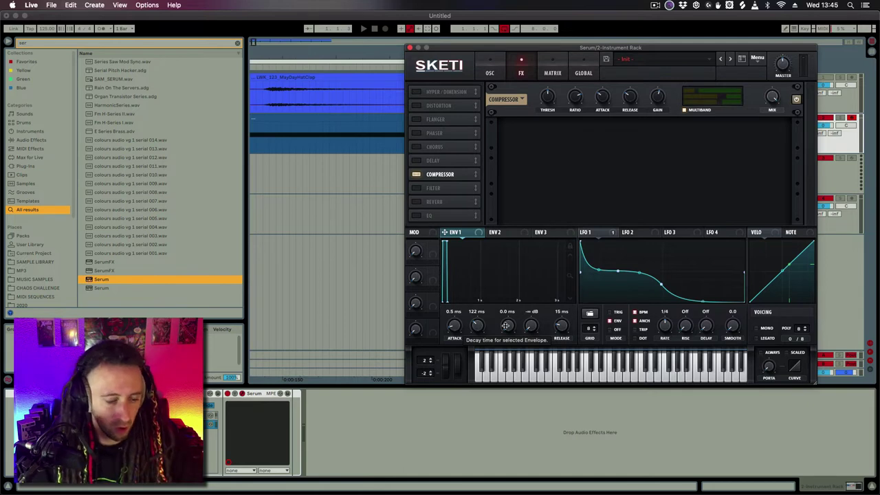
left_click_drag(506, 326, 513, 296)
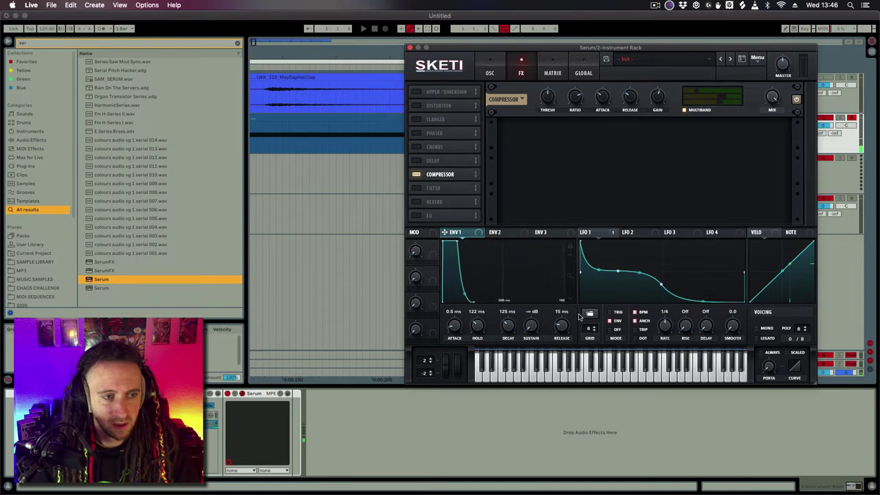
left_click_drag(478, 293, 485, 255)
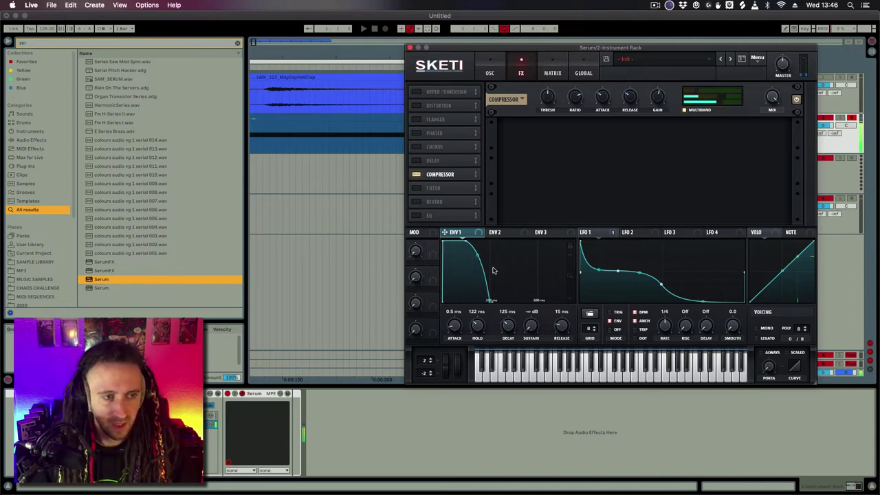
left_click_drag(478, 257, 476, 269)
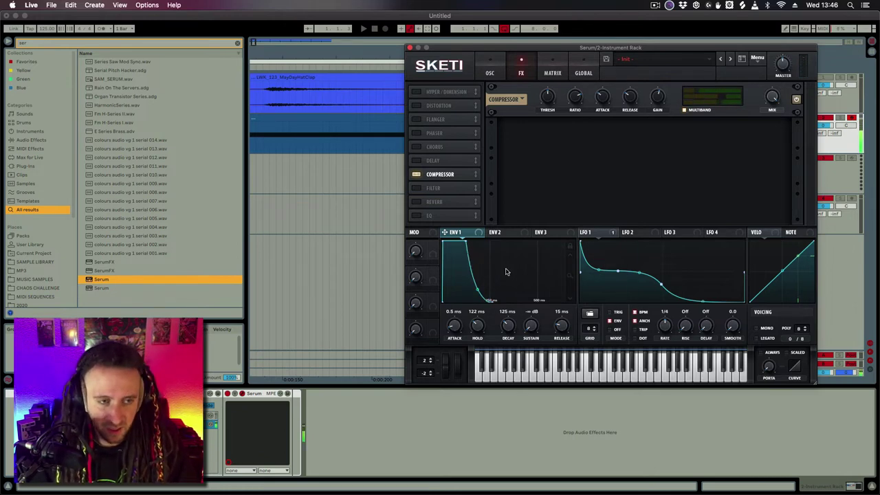
Enable the noise oscillator and load the BrightWhite sample from the Analog category
left_click(492, 66)
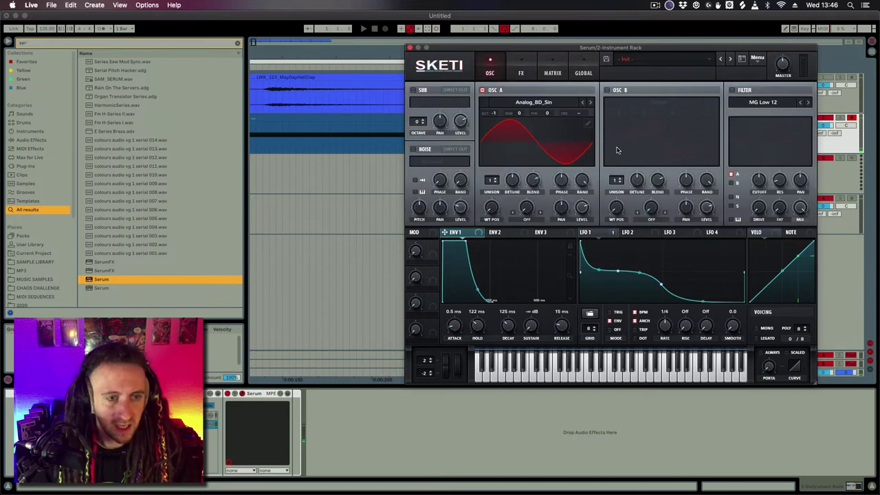
left_click(414, 150)
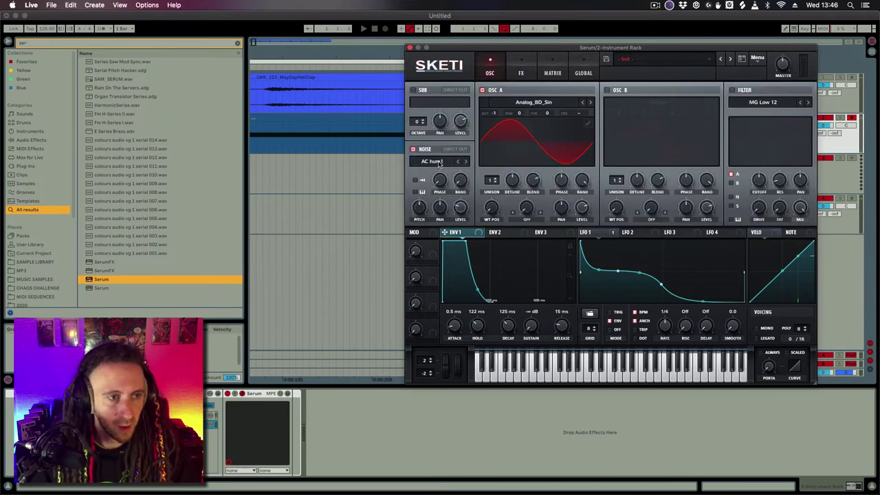
left_click(437, 161)
mouse_move(446, 175)
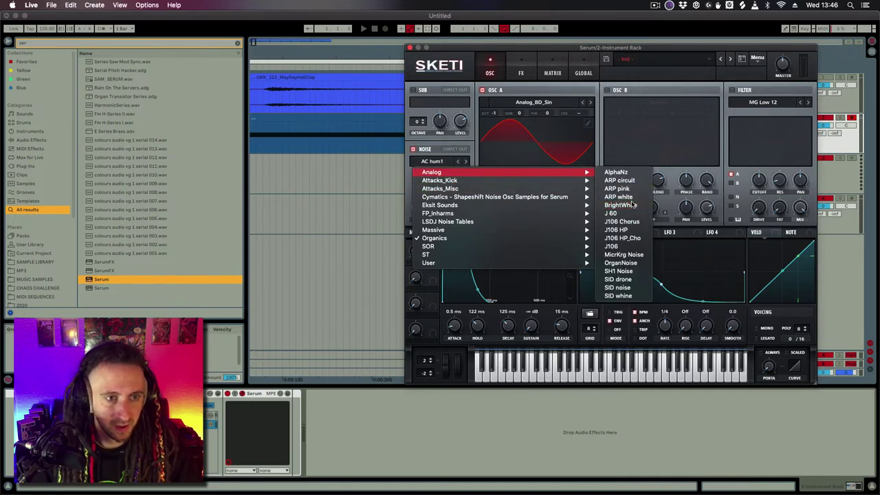
left_click(629, 205)
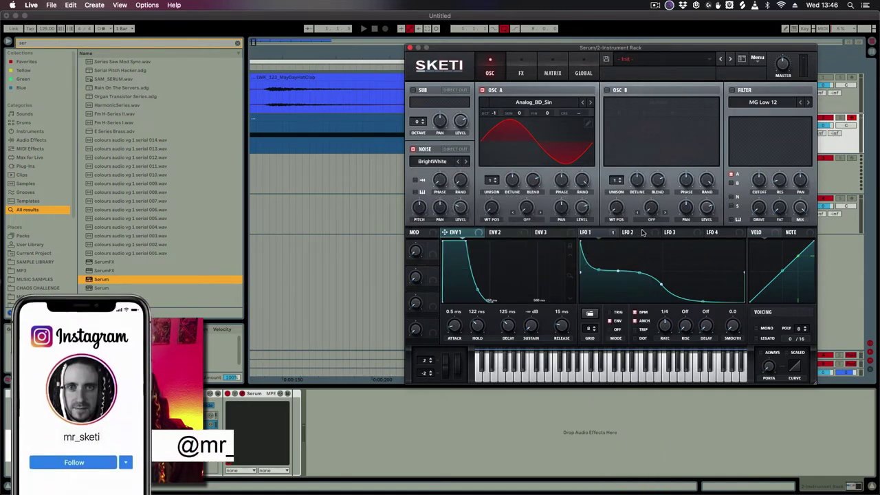
Shape LFO 2 as a short steep decay in ENV mode at a 1/8 rate, and route it to the noise level
left_click(631, 232)
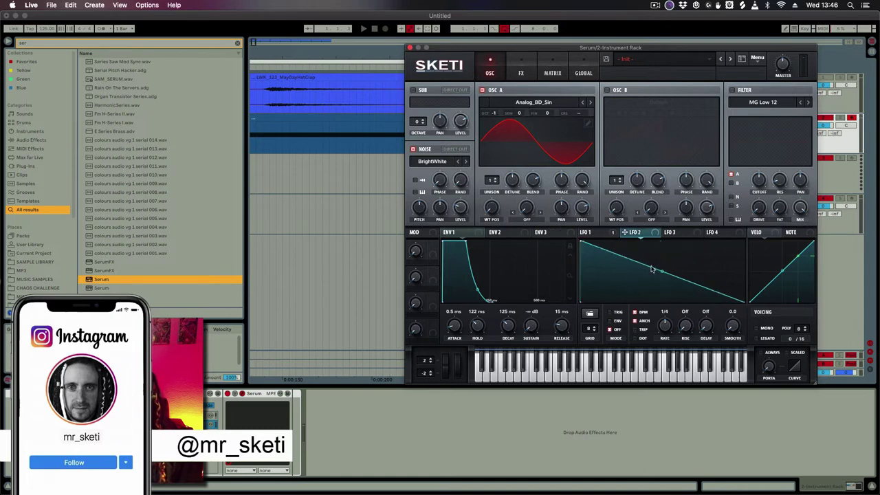
mouse_move(651, 269)
left_mouse_down()
mouse_move(639, 255)
mouse_move(646, 264)
left_mouse_up()
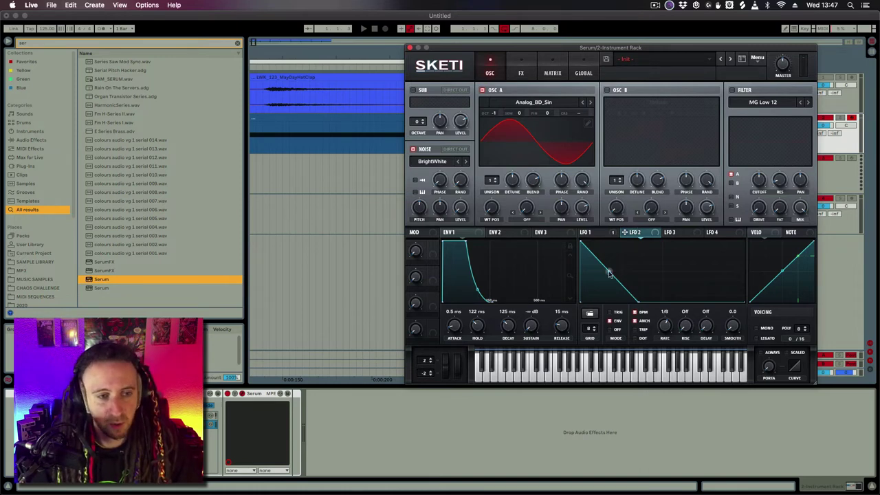
left_click_drag(610, 273, 460, 211)
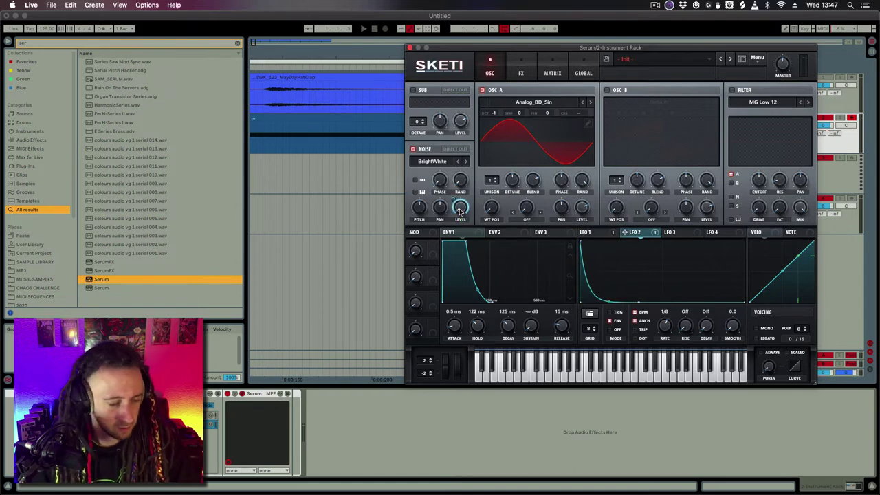
mouse_move(614, 302)
left_mouse_down()
mouse_move(618, 264)
mouse_move(610, 298)
left_mouse_up()
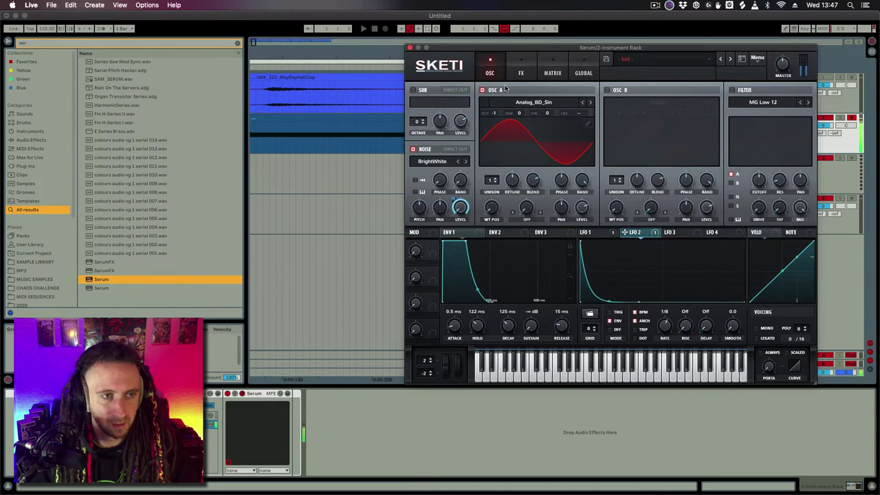
Enable the Filter effect after the compressor in the effects rack and try its cutoff
left_click(521, 69)
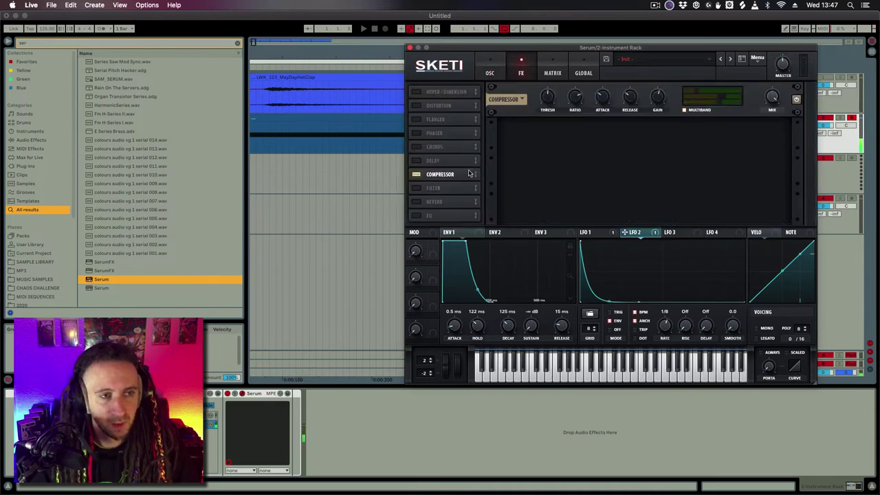
left_click(415, 188)
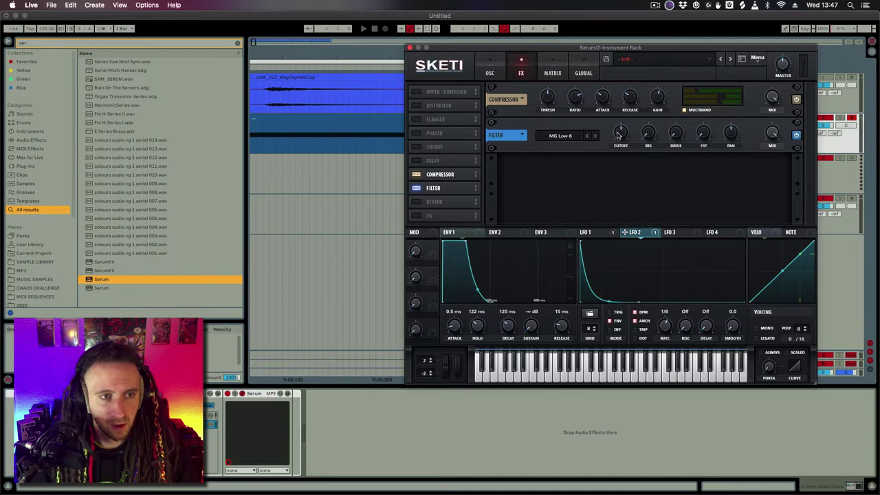
left_click_drag(618, 135, 618, 130)
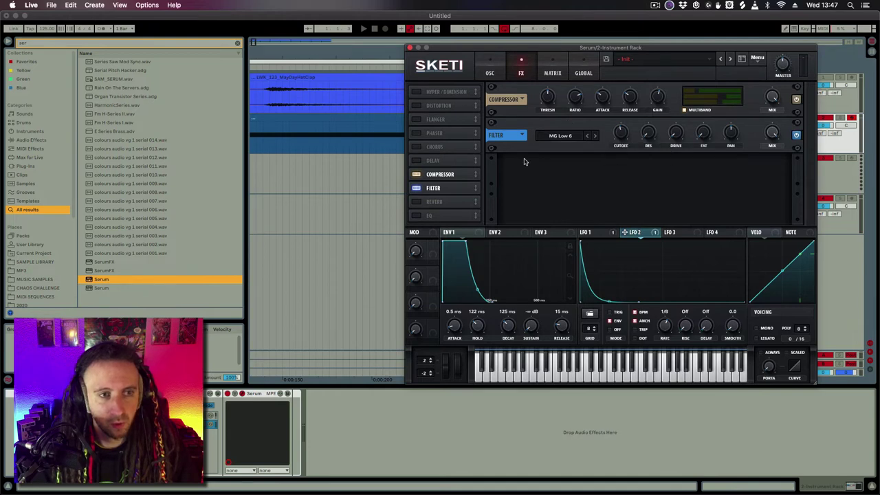
Shape LFO 3 as an inward-curving decay ending at mid-cycle, in ENV mode at a 1/4 rate
left_click(674, 233)
left_click_drag(663, 242, 560, 237)
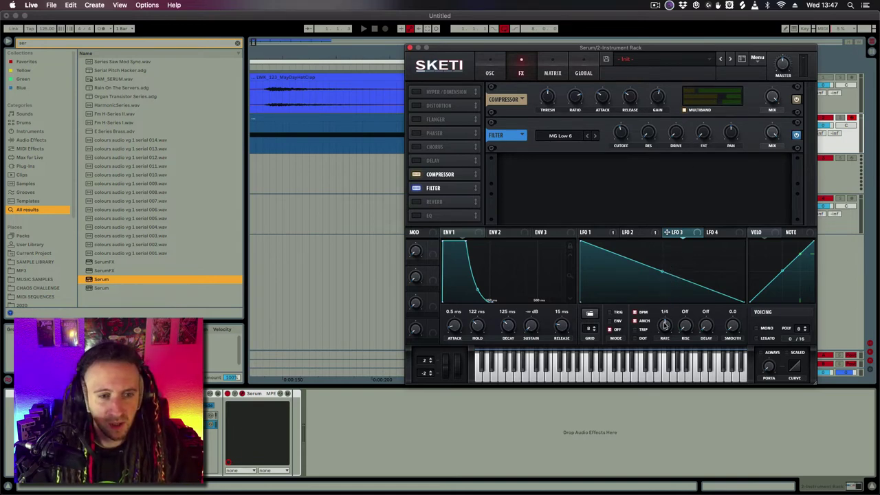
double_click(679, 278)
left_click_drag(679, 278, 663, 302)
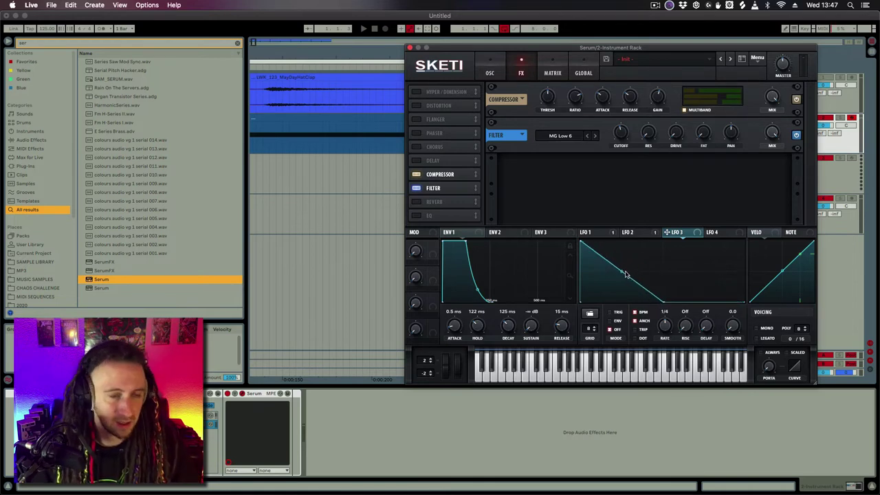
left_click_drag(625, 278, 619, 284)
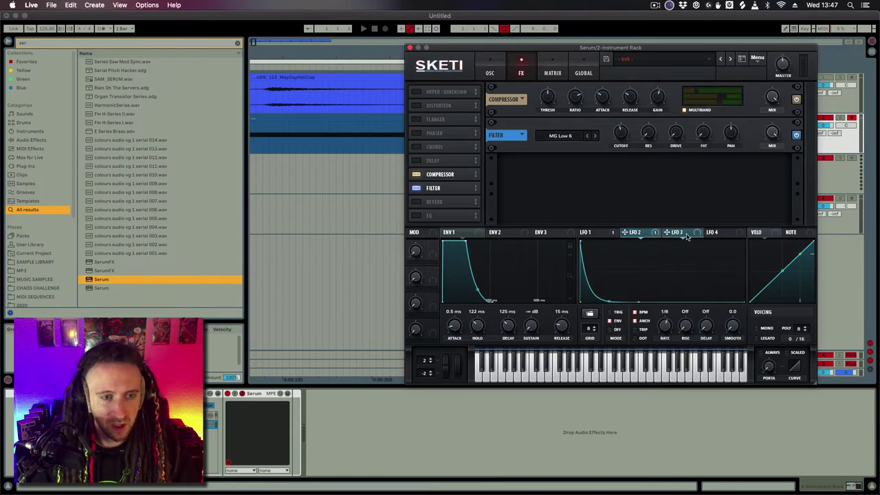
left_click(647, 233)
left_click(677, 234)
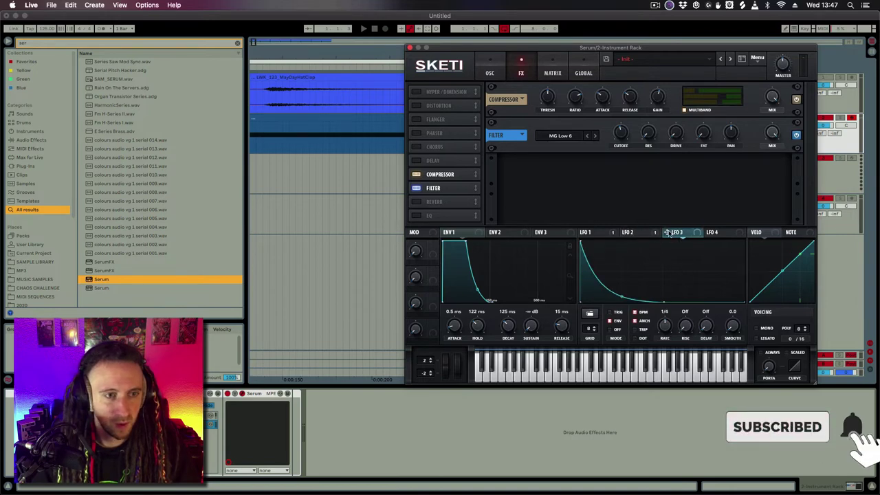
Switch the effects filter to MG Low 18, route LFO 3 to its cutoff and adjust the cutoff
left_click(595, 136)
left_click(596, 136)
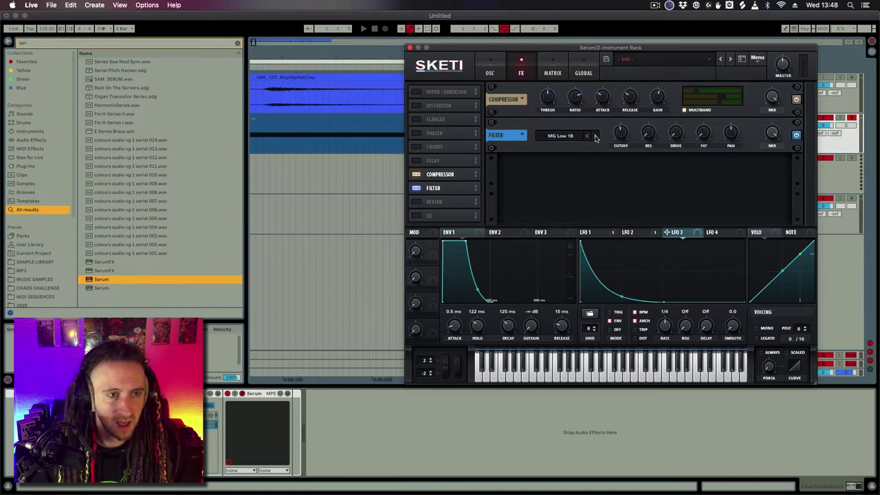
left_click_drag(670, 235, 624, 133)
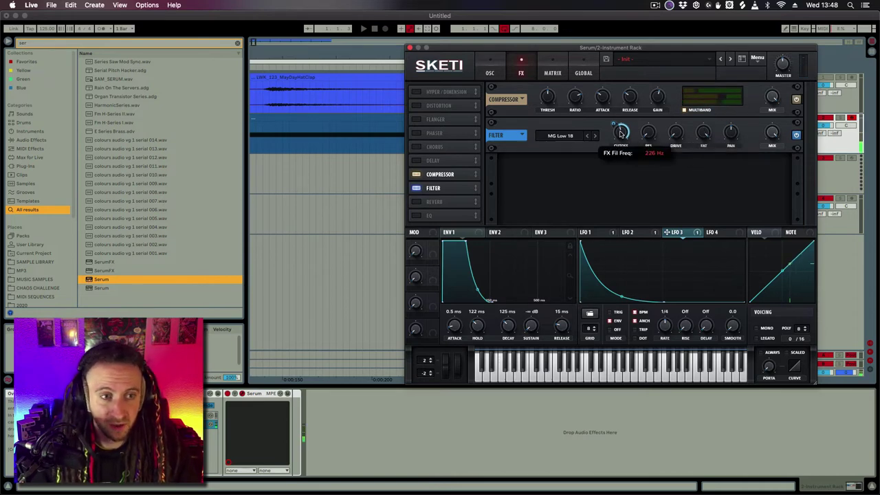
left_click_drag(620, 133, 642, 147)
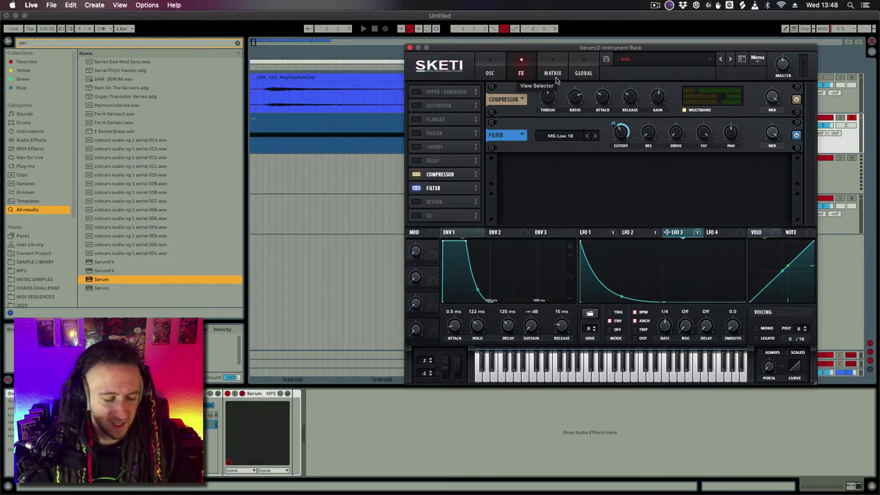
mouse_move(621, 134)
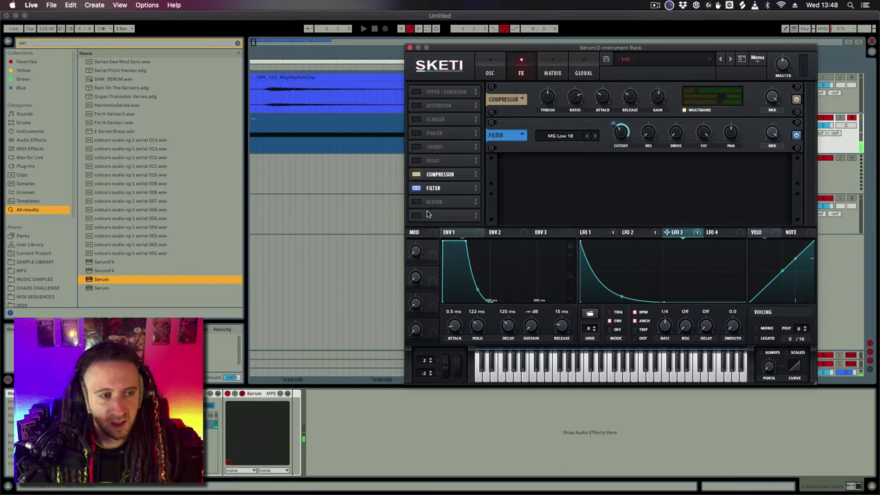
Move the EQ ahead of the reverb, enable it and cut its low band to -24.0 dB
mouse_move(426, 215)
left_mouse_down()
mouse_move(428, 203)
mouse_move(413, 205)
left_mouse_up()
left_click(415, 202)
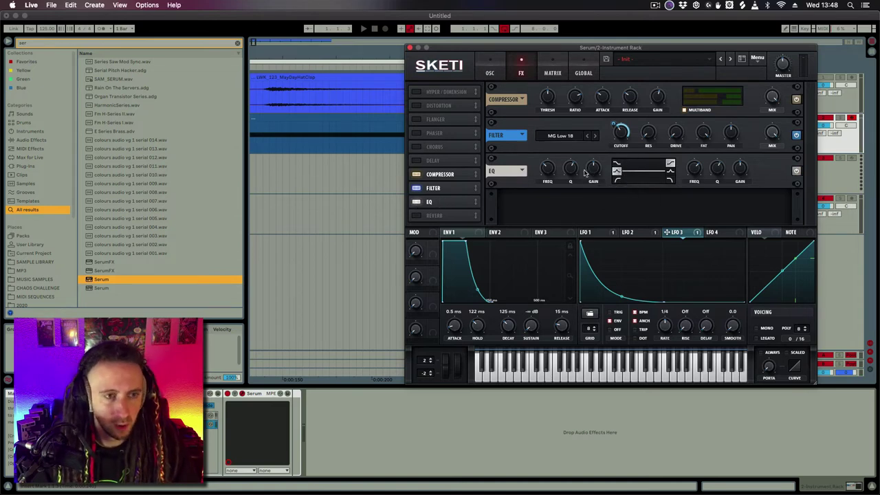
left_click_drag(587, 168, 590, 209)
Tune the EQ's low-band frequency to about 391 Hz and make its gain cut shallower
mouse_move(547, 172)
scroll(547, 168, "down", 3)
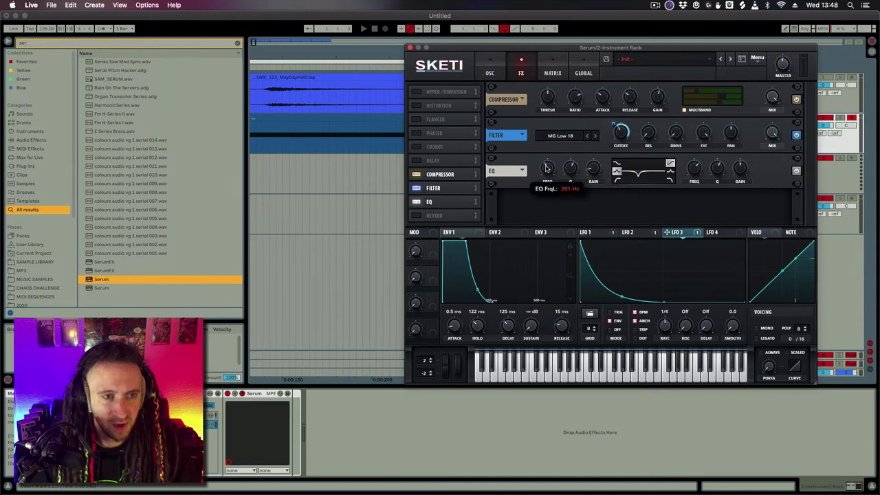
scroll(547, 167, "up", 1)
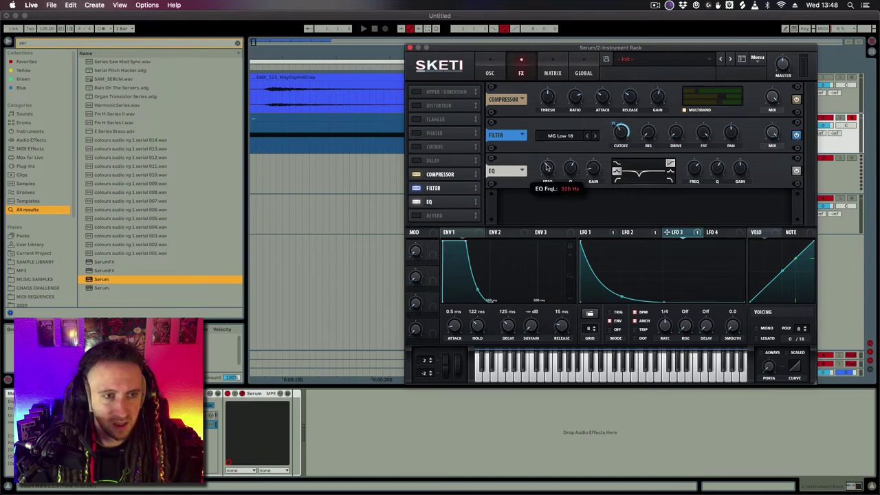
mouse_move(593, 184)
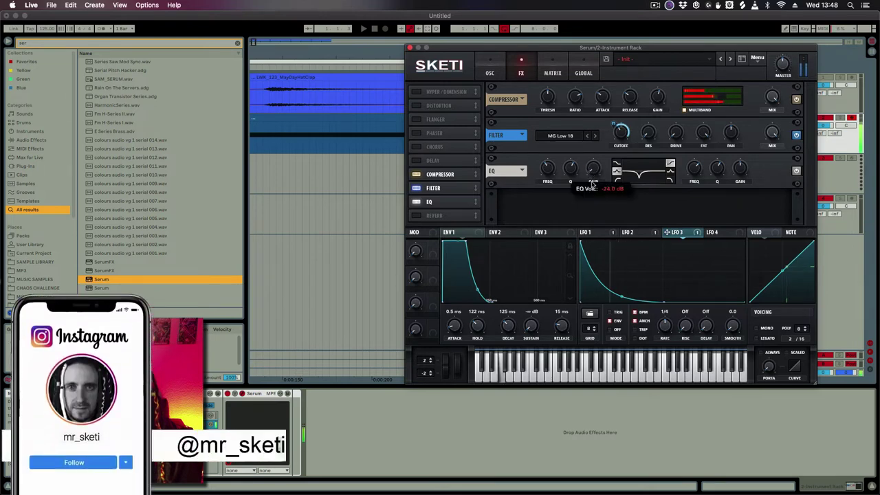
scroll(551, 169, "up", 5)
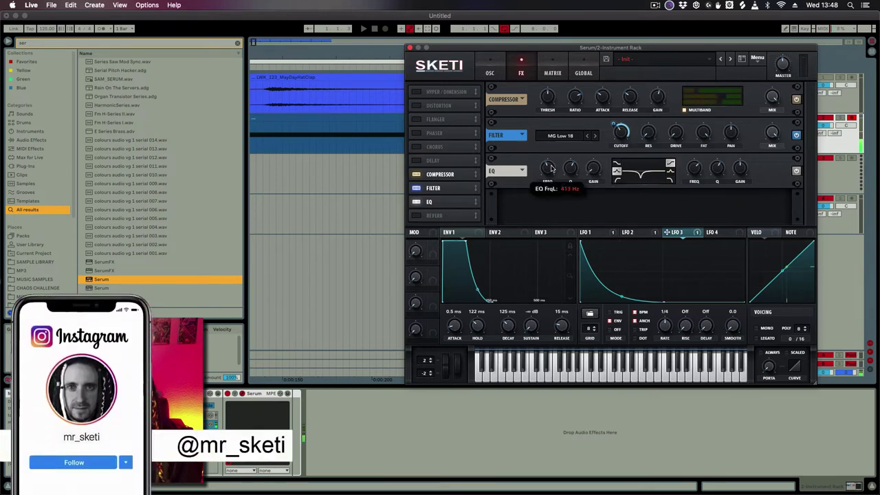
scroll(551, 168, "down", 1)
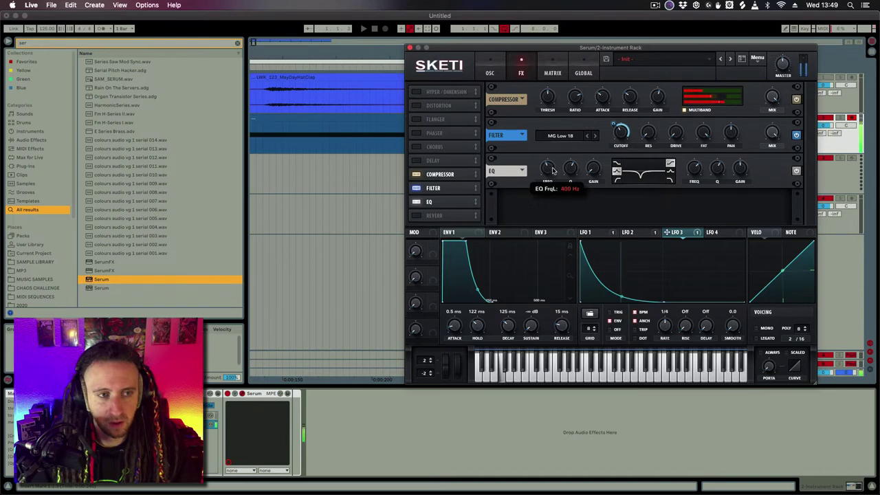
left_click_drag(552, 170, 556, 171)
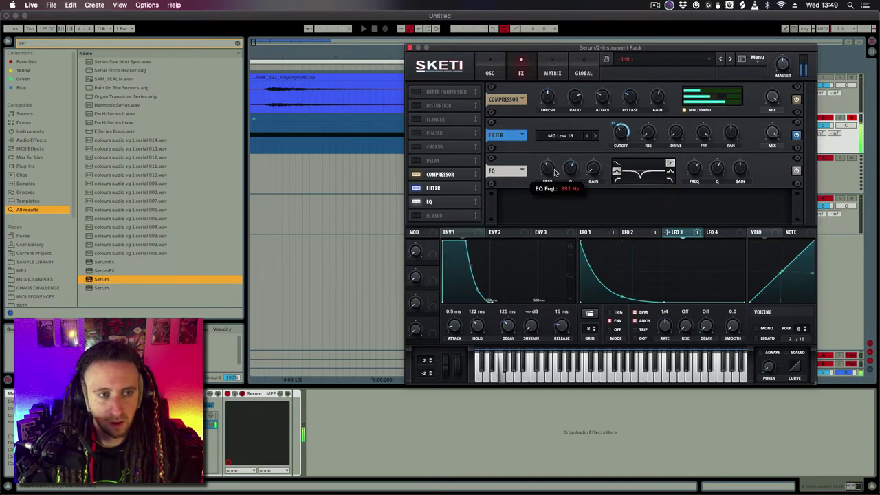
left_click_drag(596, 178, 595, 157)
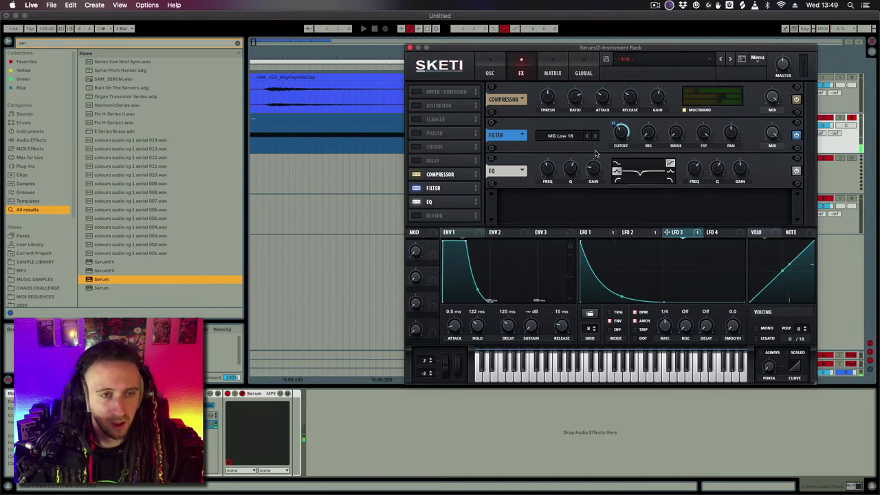
left_click(796, 171)
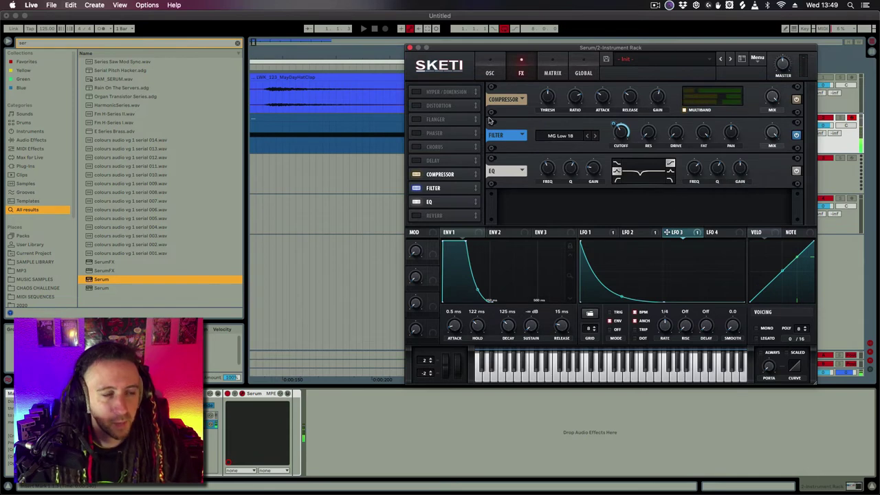
Move the distortion directly ahead of the compressor, enable it and raise its drive to 100%
left_click_drag(451, 106, 411, 166)
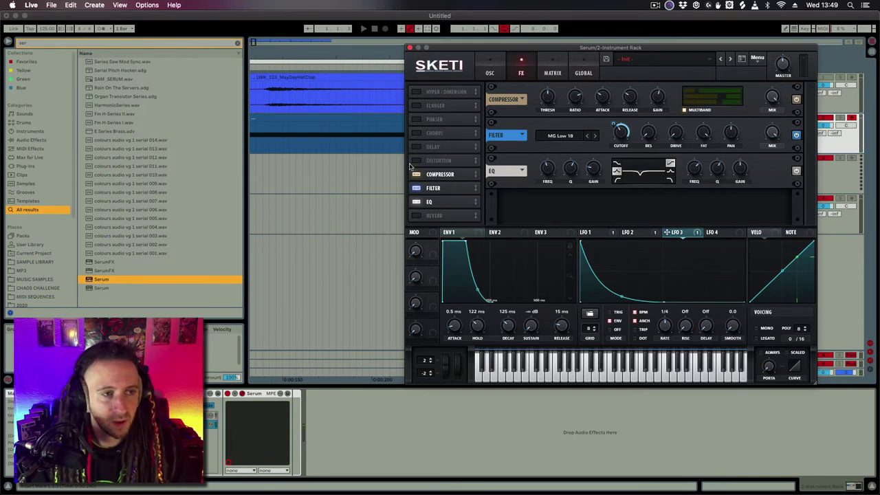
left_click(416, 161)
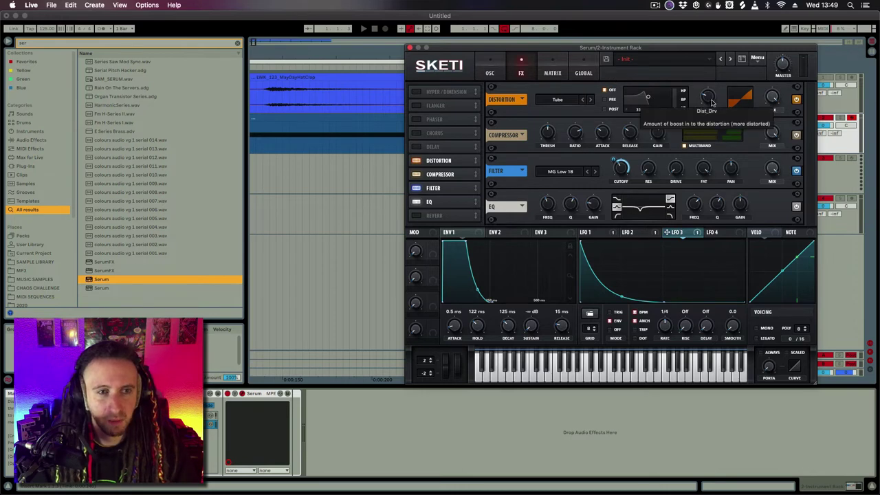
left_click_drag(712, 103, 716, 4)
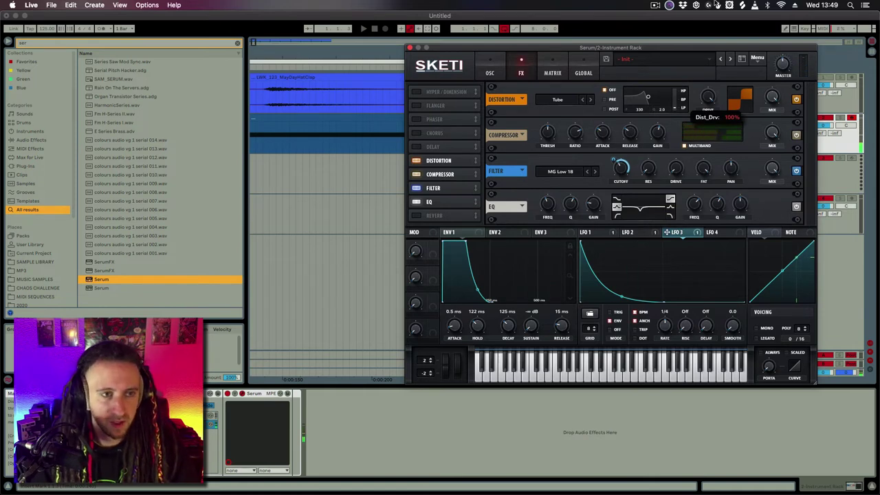
Switch the distortion to SoftClip, reduce its drive and route LFO 3 to the drive
left_click(590, 100)
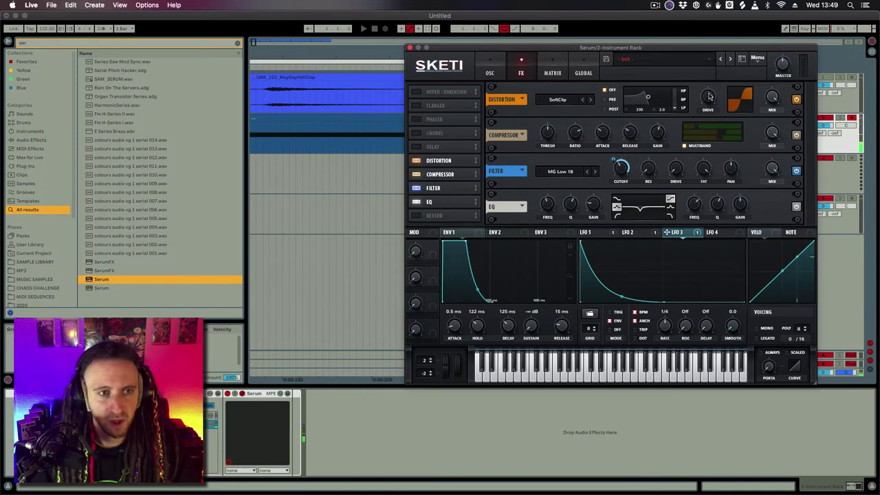
mouse_move(710, 97)
left_mouse_down()
mouse_move(707, 125)
mouse_move(706, 105)
left_mouse_up()
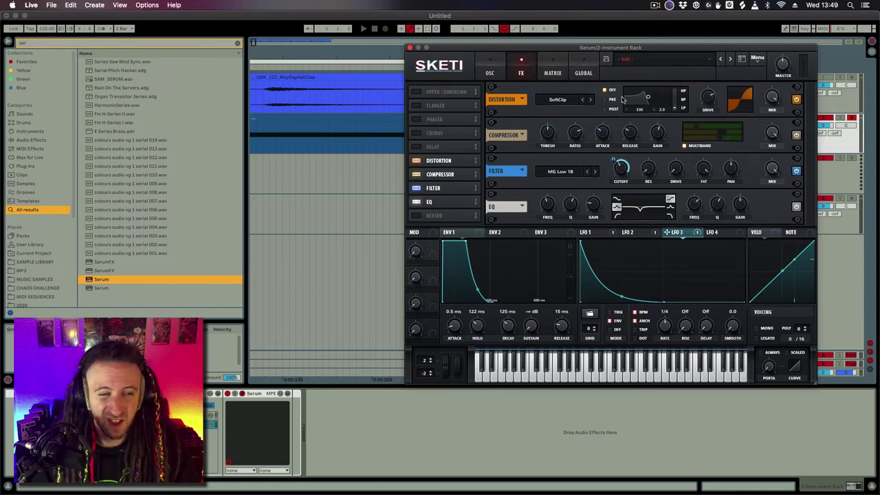
left_click_drag(706, 98, 714, 77)
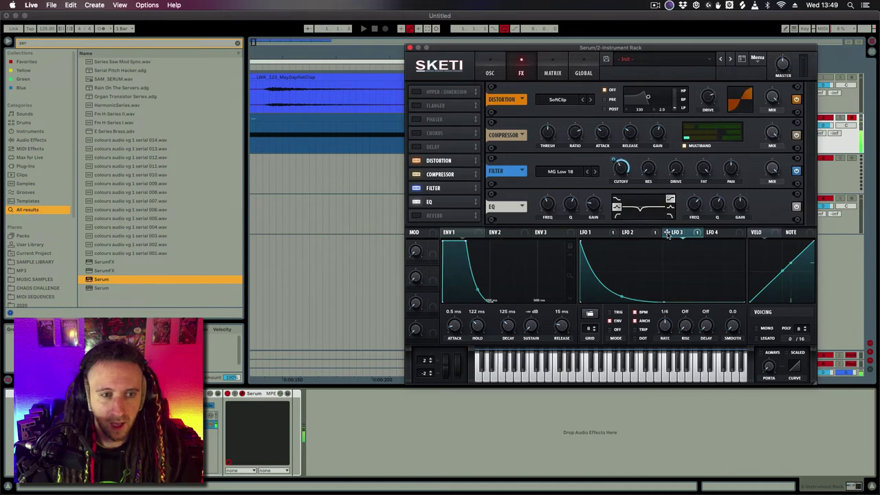
left_click_drag(666, 232, 700, 88)
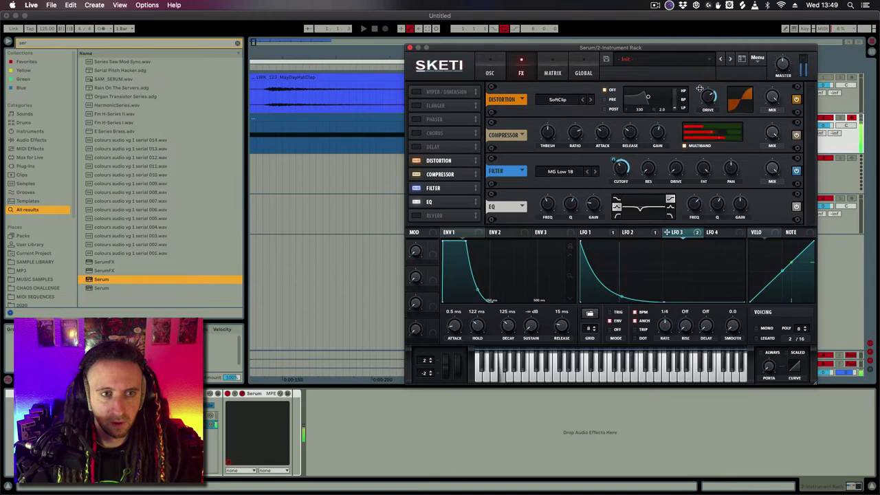
Enable oscillator B, load the Basic Shapes wavetable from the Analog category and set its wavetable position to the triangle shape
left_click(499, 76)
left_click(608, 90)
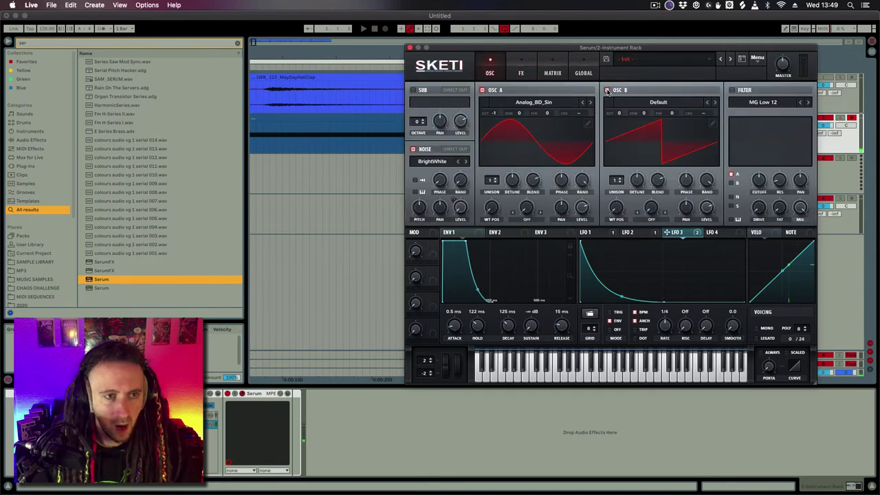
left_click(641, 103)
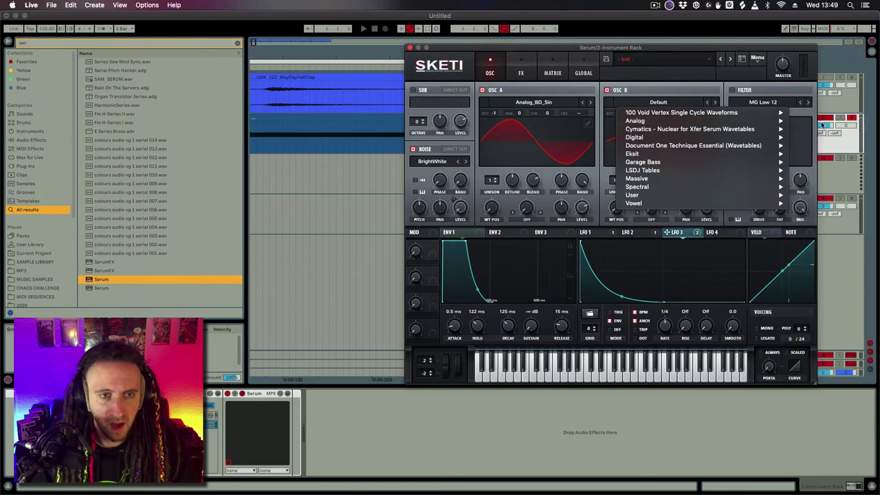
mouse_move(757, 121)
left_click(805, 163)
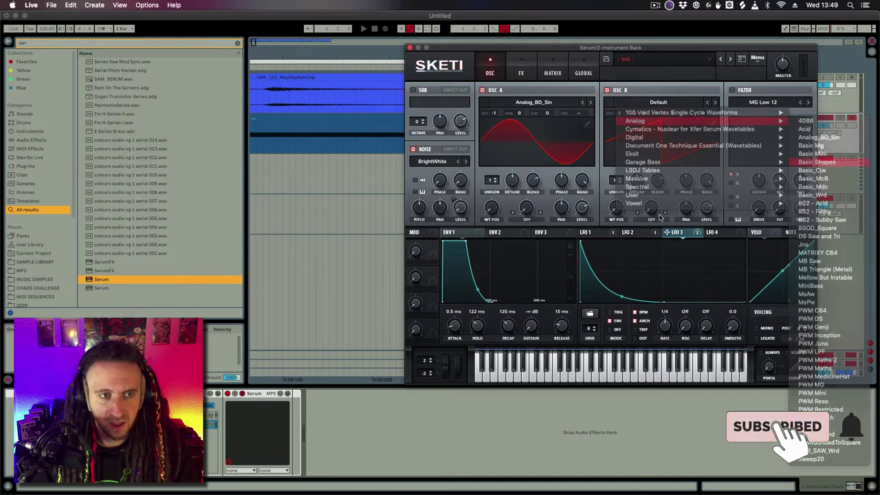
left_click_drag(621, 212, 625, 180)
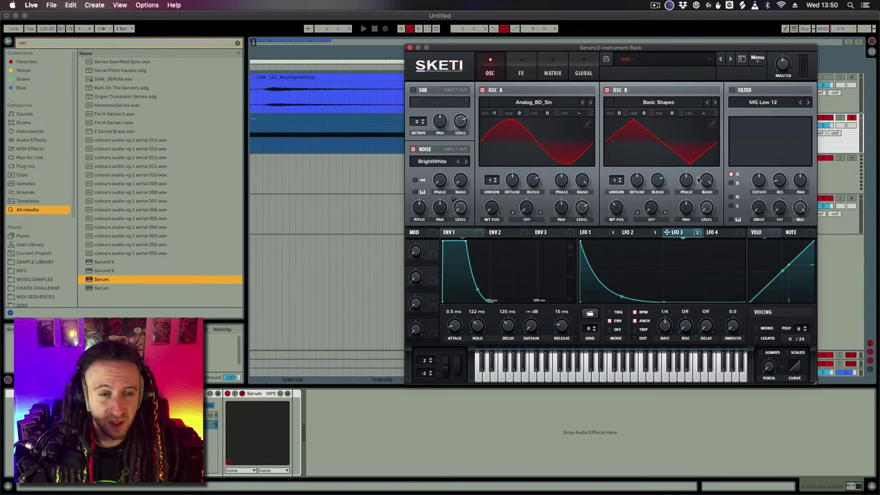
mouse_move(687, 180)
left_mouse_down()
mouse_move(686, 169)
mouse_move(686, 180)
left_mouse_up()
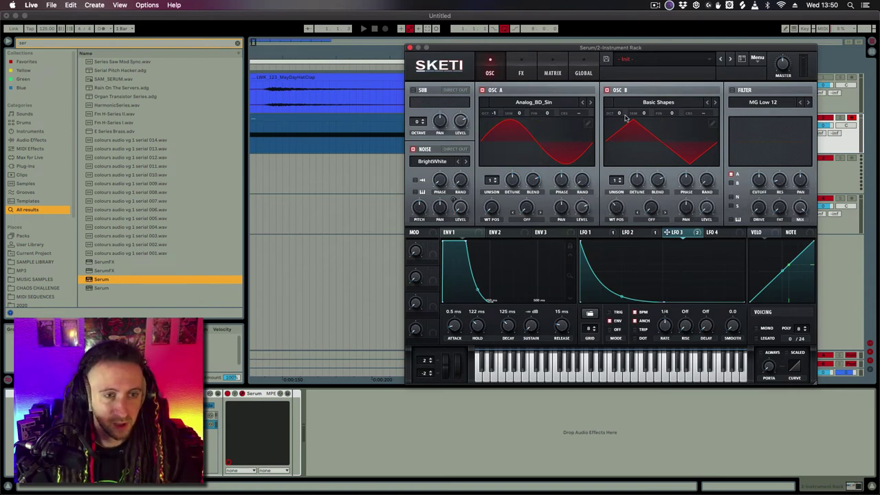
Set oscillator A's warp mode to FM (from B) and try out different FM amounts
left_click(533, 221)
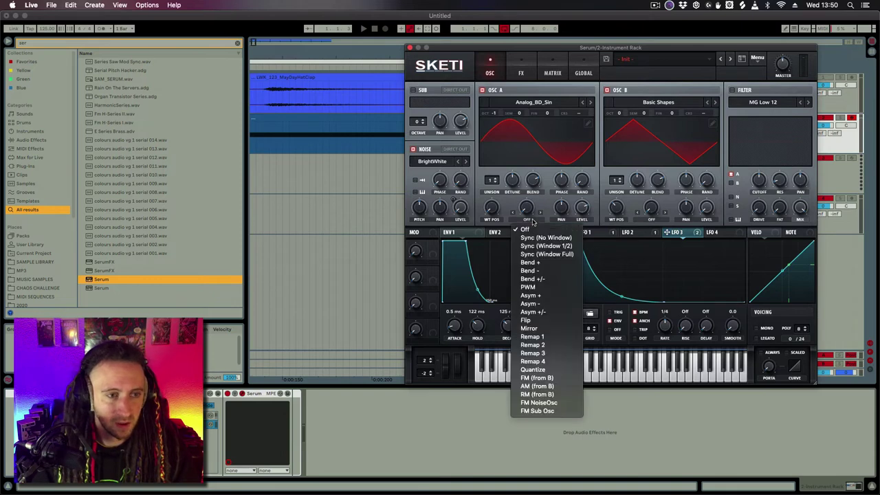
left_click(545, 379)
left_click_drag(526, 208, 530, 243)
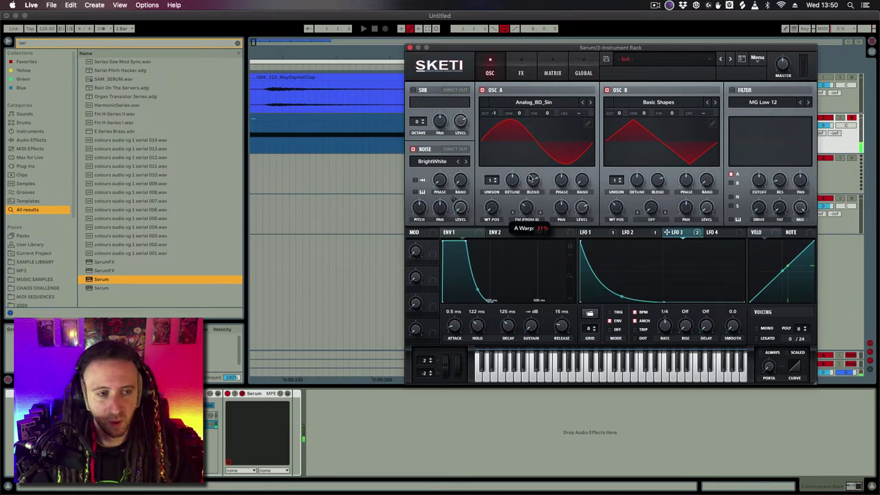
Route LFO 2 to oscillator A's FM amount with a depth of about 69 and set oscillator B's octave to +1
left_click(626, 232)
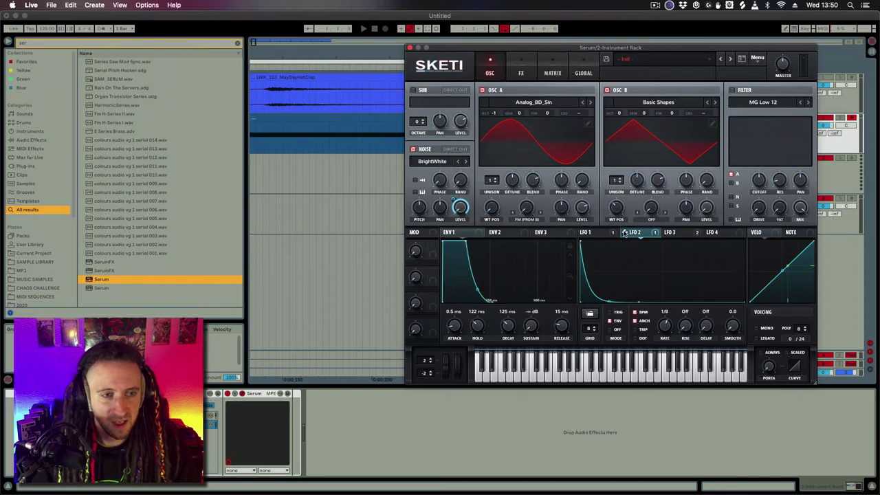
left_click_drag(625, 233, 525, 215)
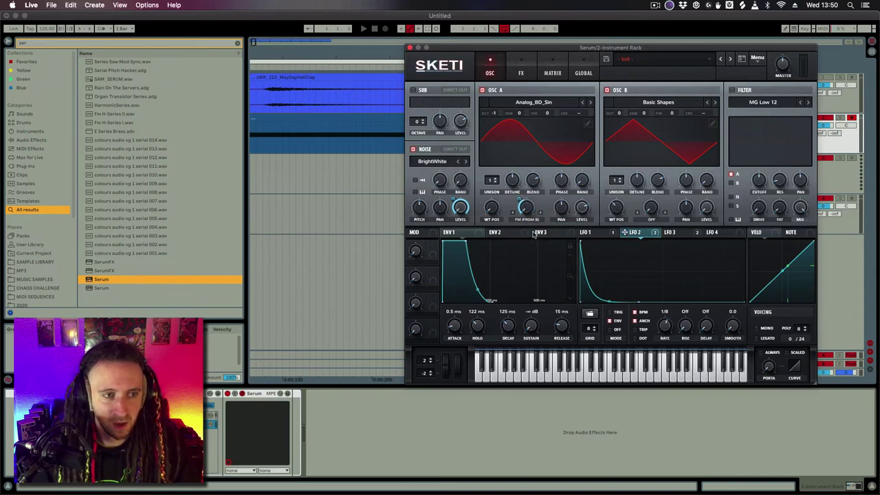
mouse_move(527, 213)
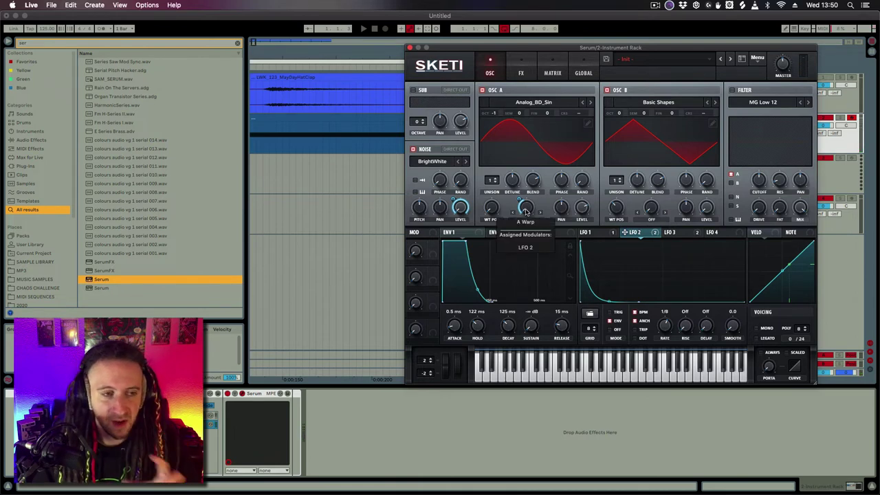
left_click_drag(520, 201, 518, 196)
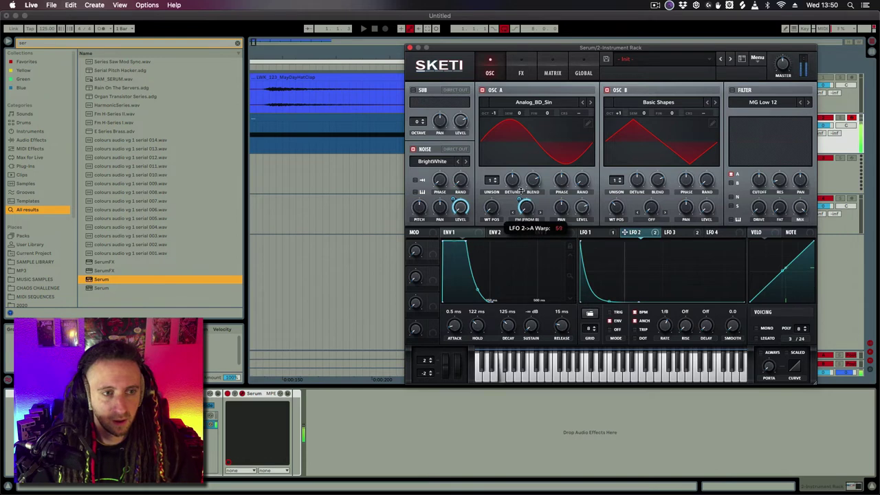
left_click_drag(619, 115, 627, 91)
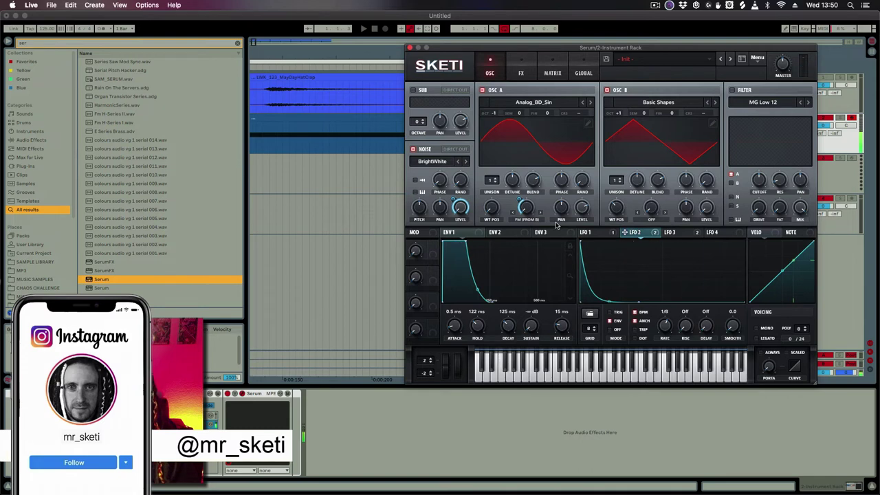
Add the OTT preset and a Glue Compressor to the device chain after Serum
left_click(521, 69)
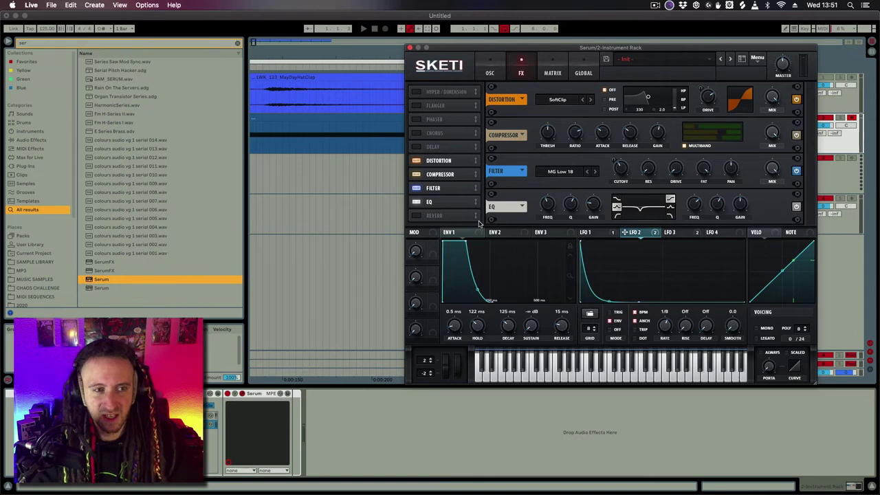
left_click(507, 422)
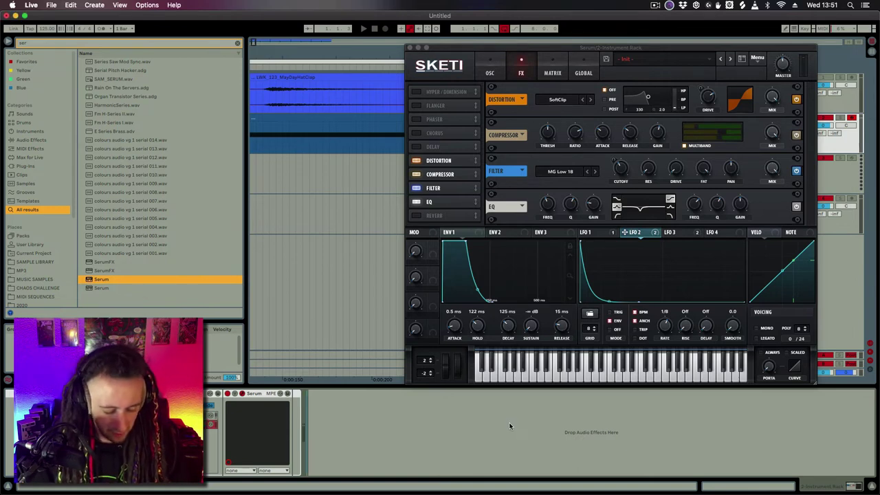
key("super+f")
type("ott")
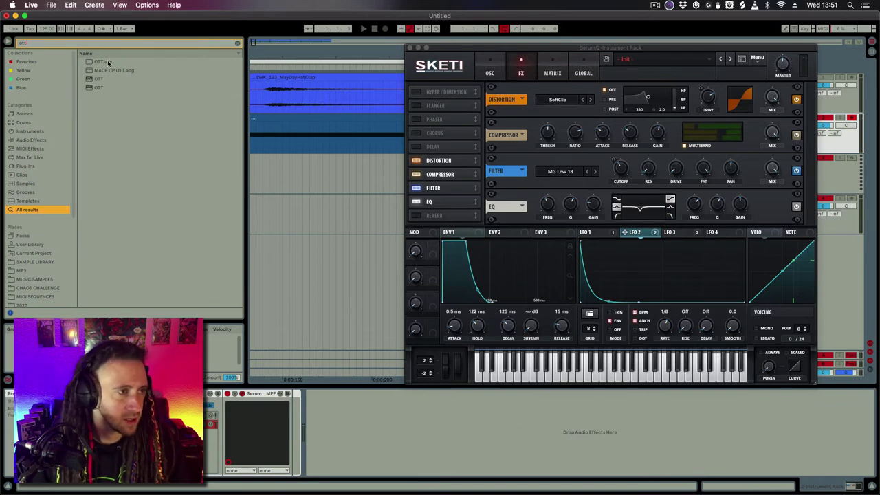
left_click_drag(107, 62, 338, 409)
key("super+f")
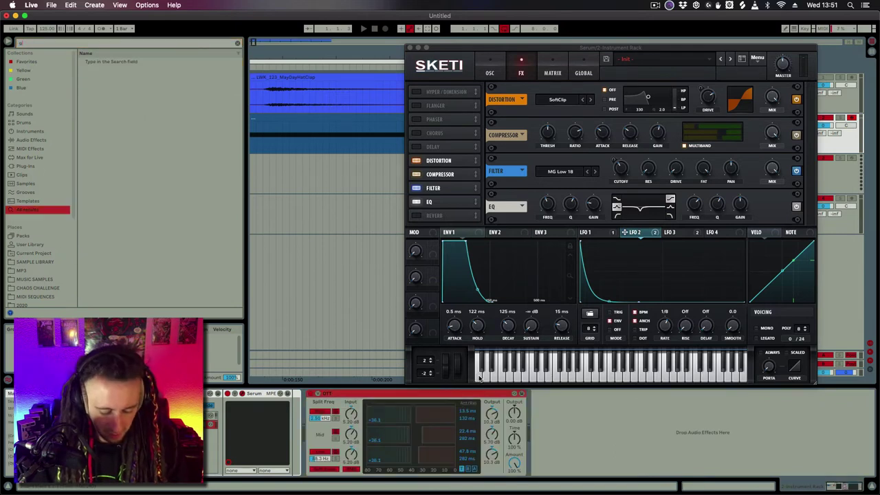
type("glu")
double_click(113, 62)
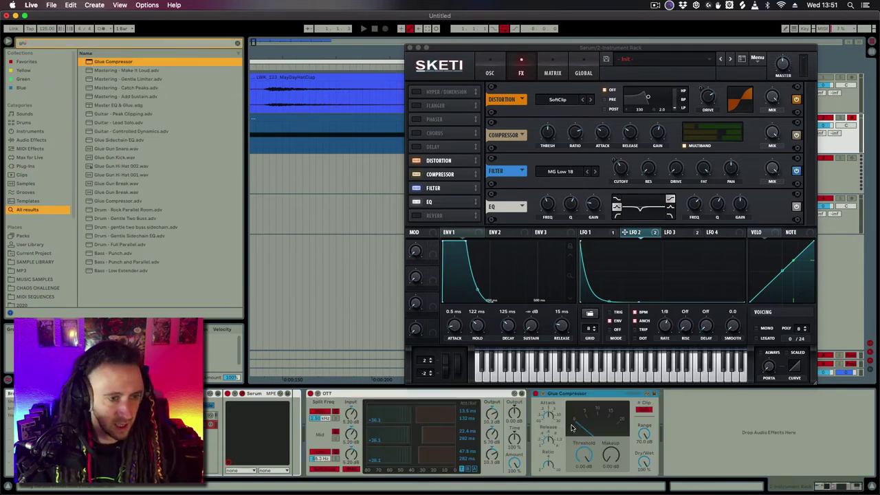
Add an EQ Eight followed by a second Glue Compressor at the end of the device chain
key("super+f")
type("eq")
left_click_drag(101, 68, 698, 422)
key("super+f")
type("glue")
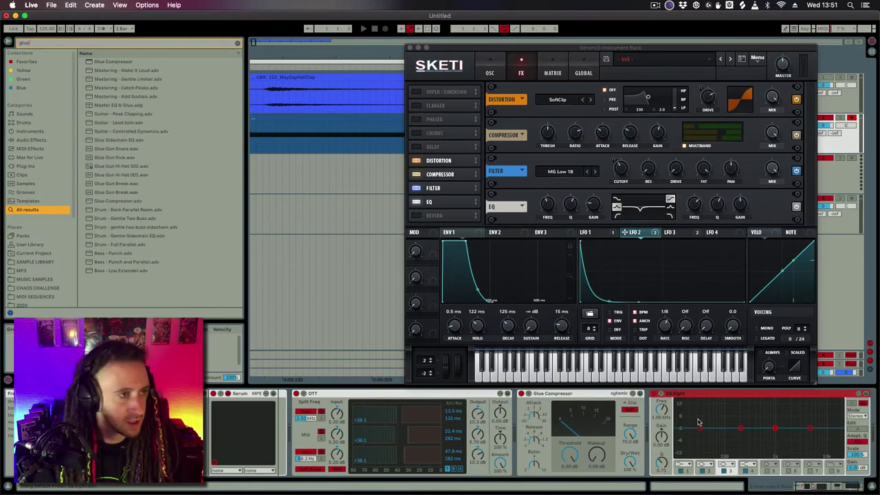
double_click(114, 62)
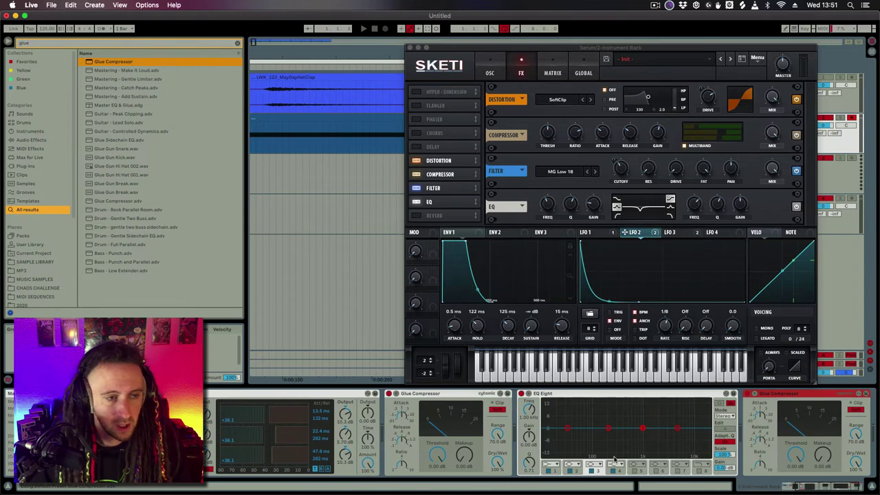
Review the order of the effects after Serum, from OTT through to the second Glue Compressor
scroll(829, 485, "left", 5)
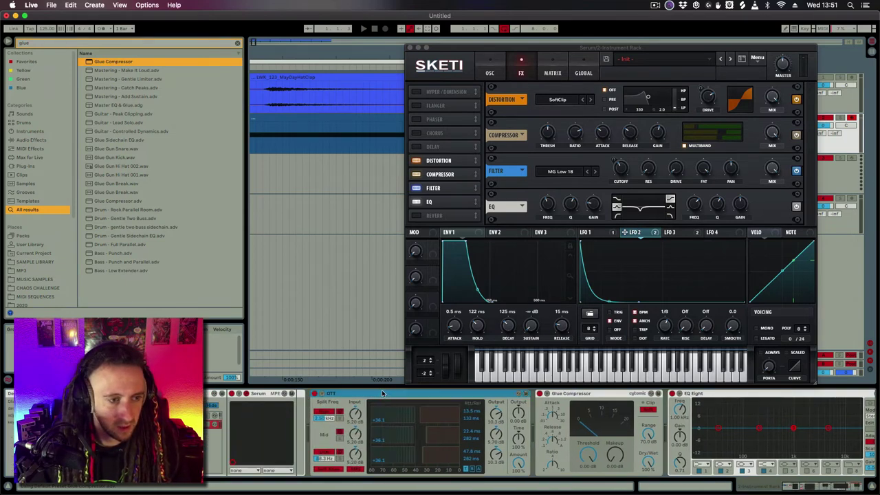
left_click(591, 395)
scroll(818, 487, "right", 3)
left_click(717, 393)
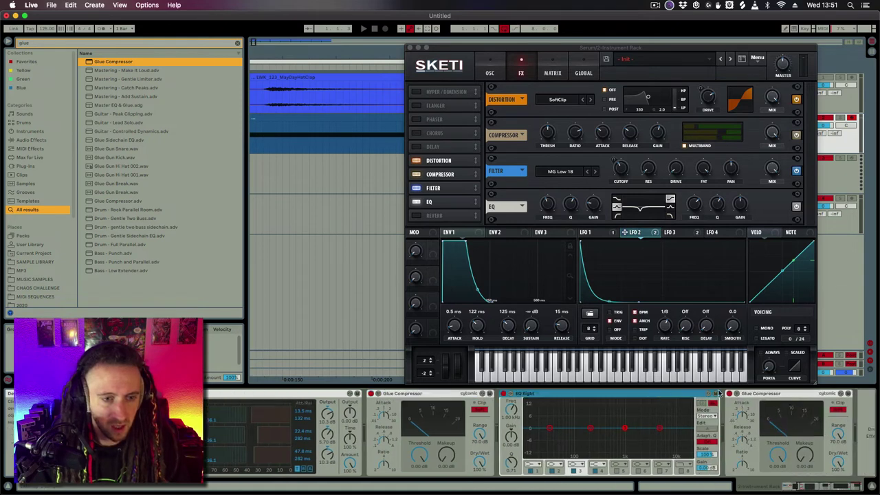
left_click(784, 397)
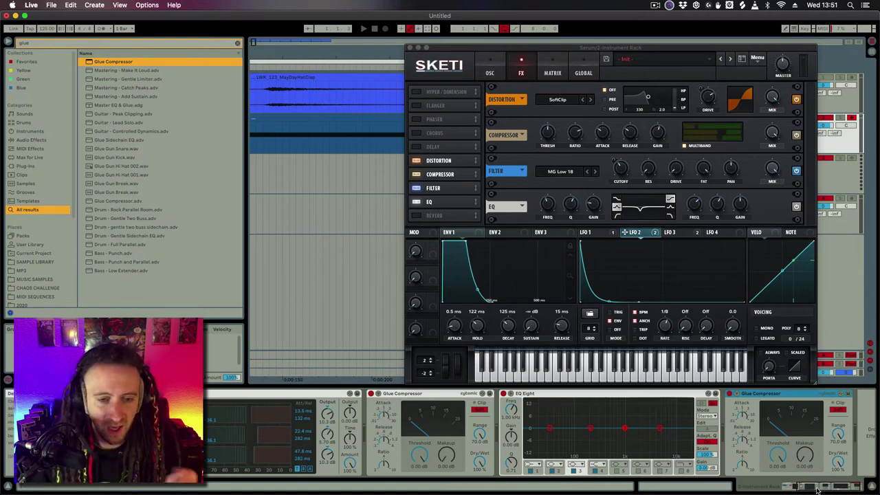
Lower the threshold of the first Glue Compressor, directly after OTT, to about -18 dB
left_click_drag(817, 488, 467, 413)
left_click(373, 393)
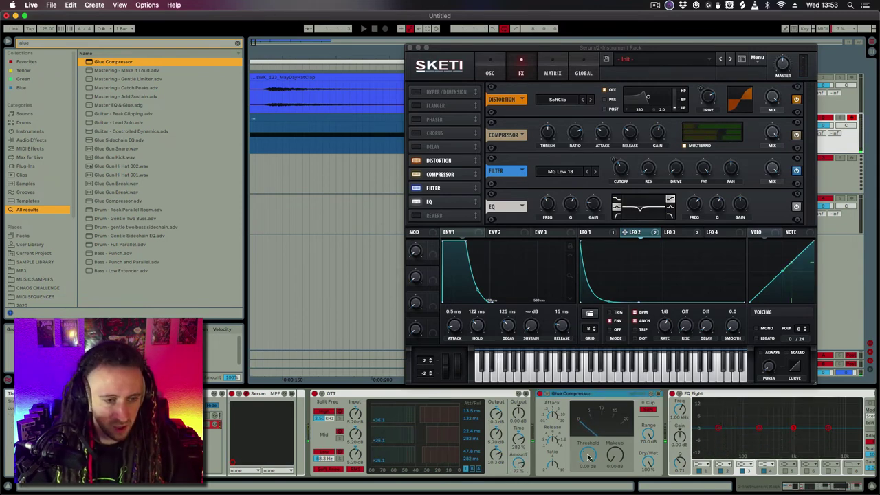
left_click_drag(588, 457, 588, 454)
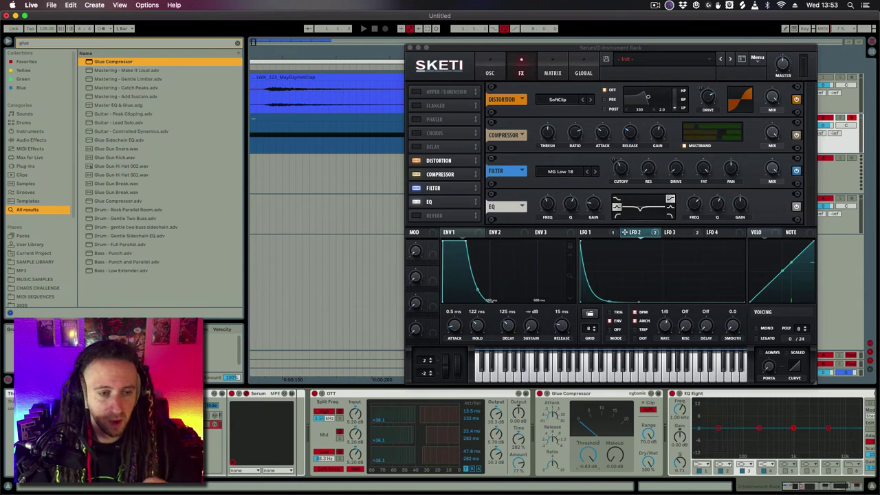
left_click_drag(588, 454, 588, 481)
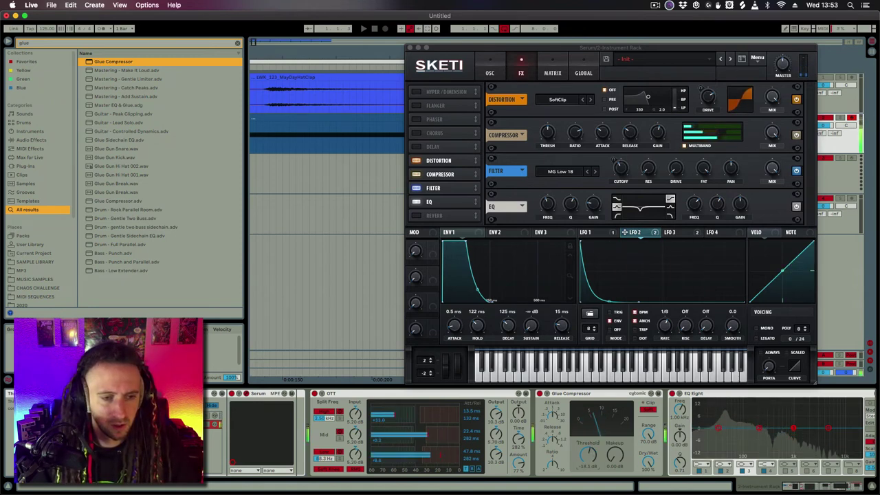
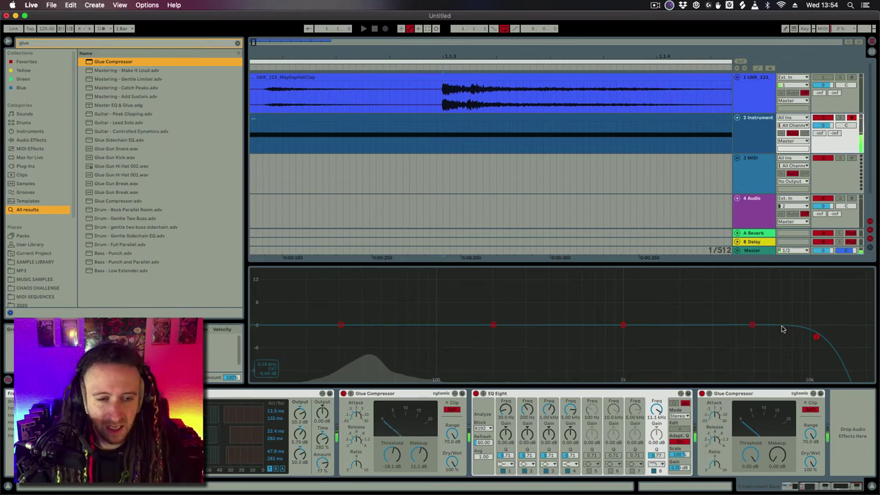
Boost EQ Eight's band 3 by about 6 dB at 5.66 kHz and band 2 by about 2.2 dB at 126 Hz
left_click_drag(622, 325, 762, 304)
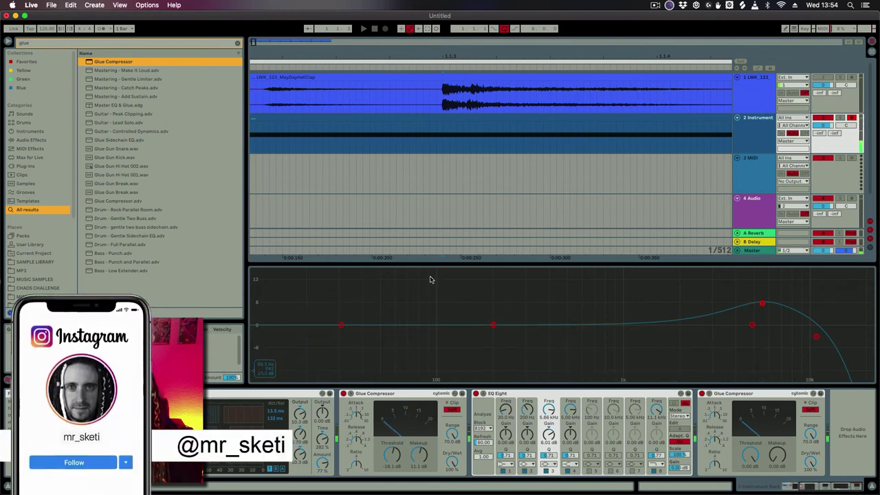
left_click_drag(493, 325, 465, 314)
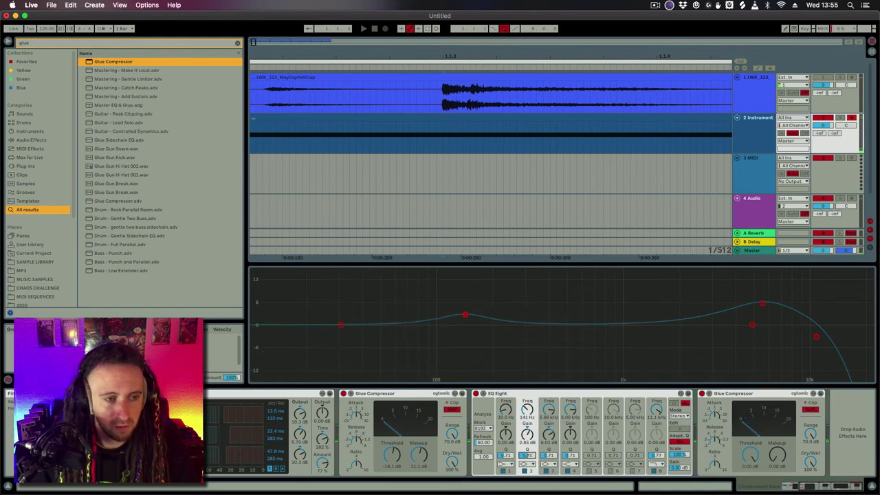
mouse_move(464, 315)
left_mouse_down()
mouse_move(347, 312)
mouse_move(457, 319)
left_mouse_up()
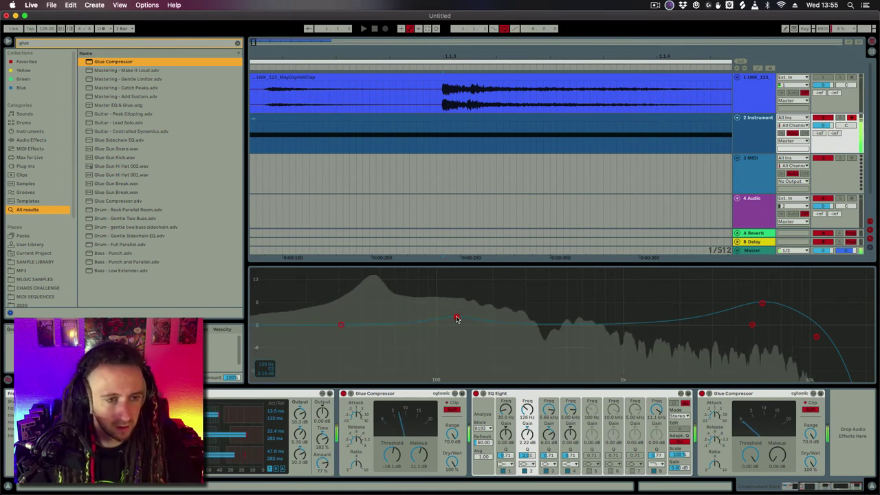
Enable EQ Eight's band 5 as a narrow cut of about -7.4 dB at 494 Hz
double_click(437, 325)
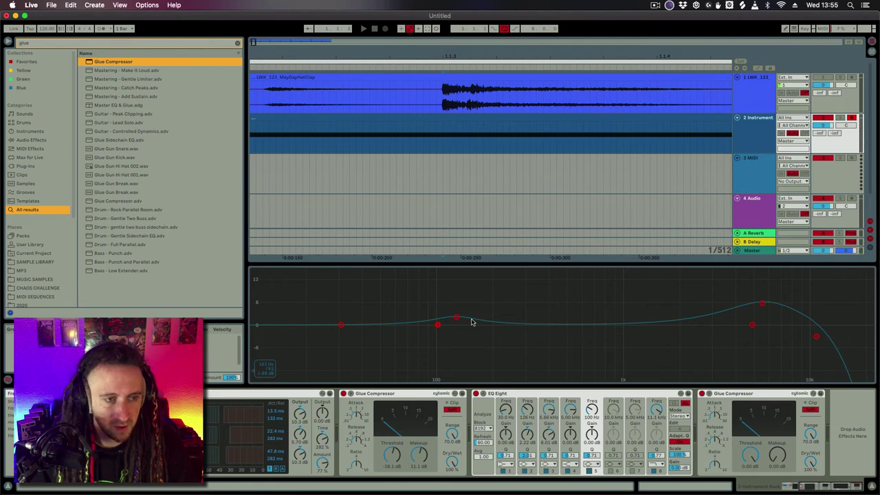
left_click_drag(440, 325, 551, 354)
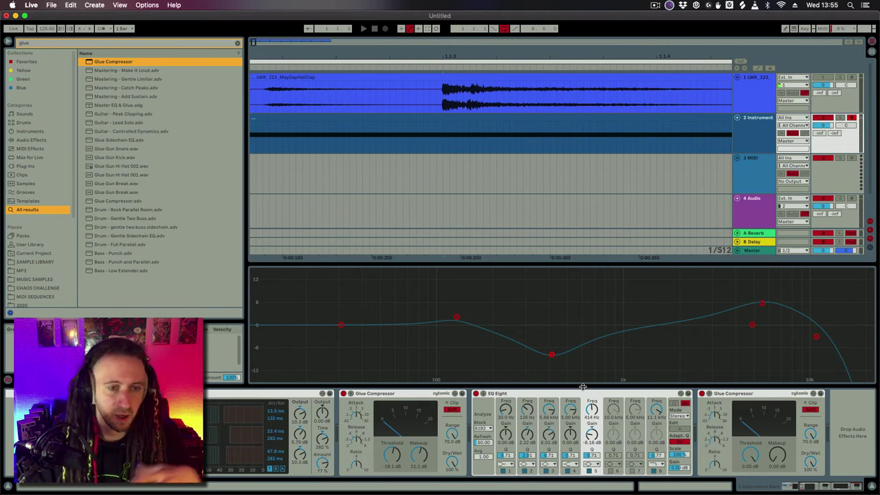
left_click(572, 457)
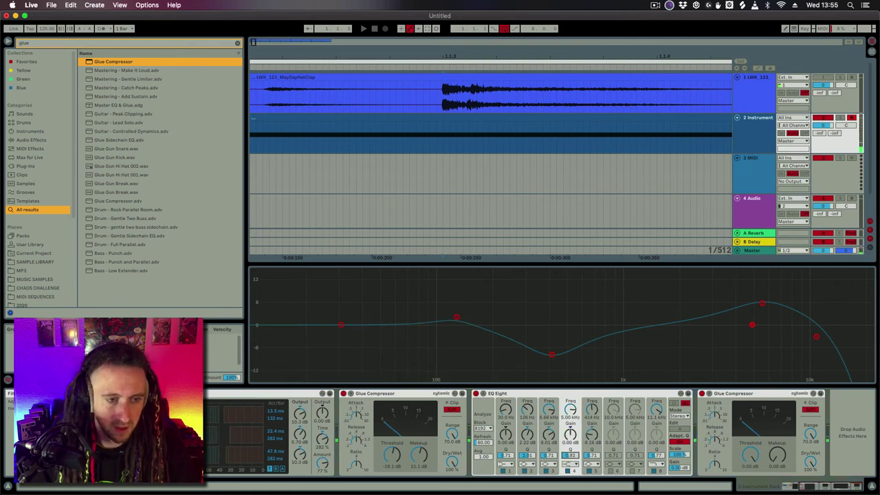
left_click(554, 456)
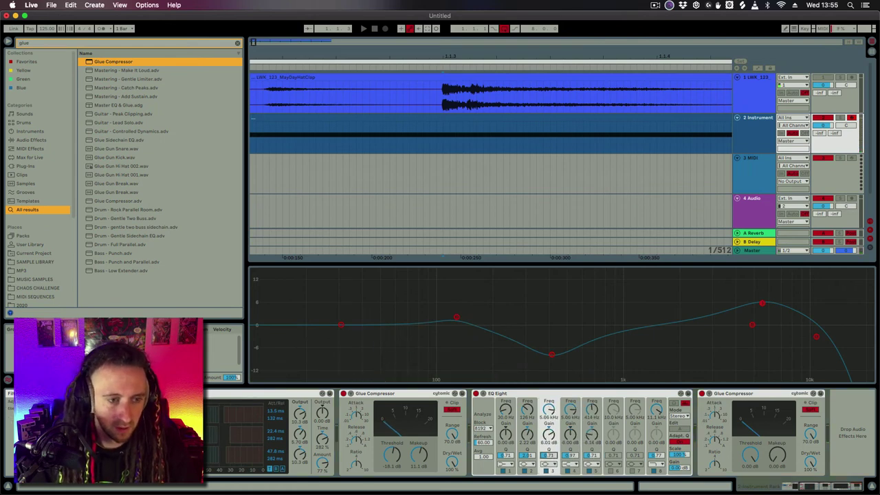
left_click(593, 456)
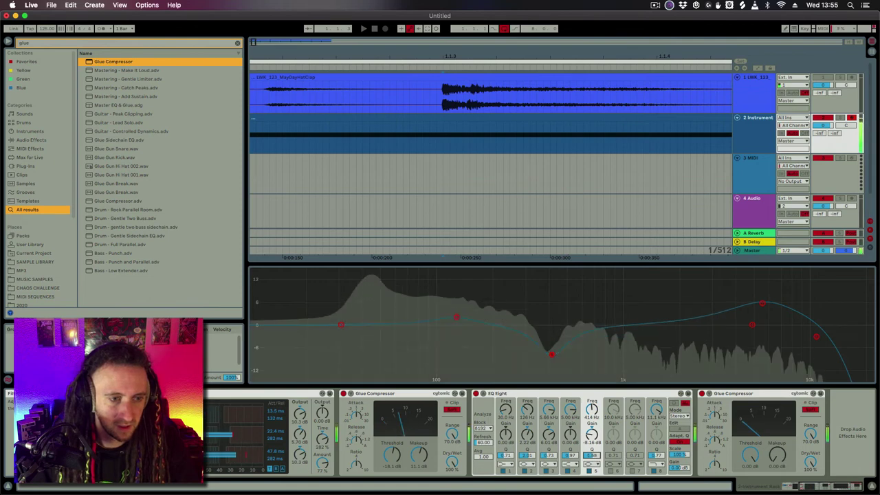
mouse_move(552, 354)
left_mouse_down()
mouse_move(547, 273)
mouse_move(568, 362)
mouse_move(581, 337)
mouse_move(594, 372)
mouse_move(551, 369)
mouse_move(559, 352)
mouse_move(567, 357)
left_mouse_up()
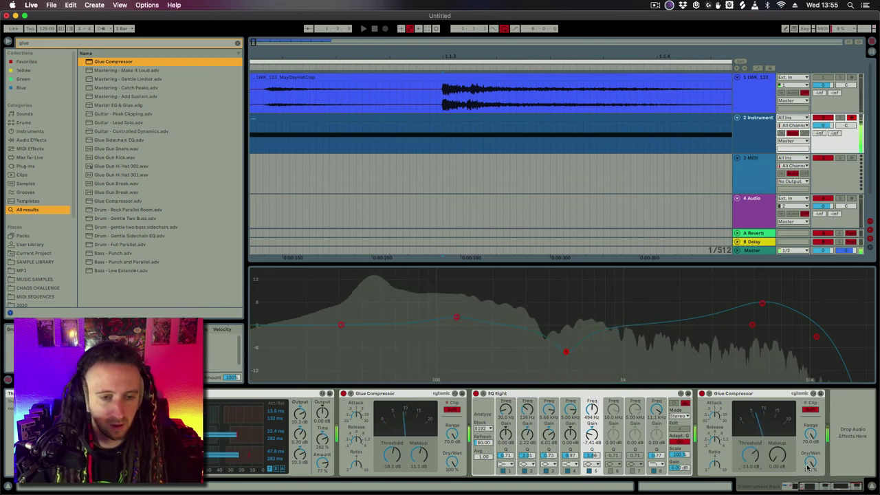
Raise the second Glue Compressor's makeup gain to about 7.6 dB
left_click_drag(780, 461, 781, 454)
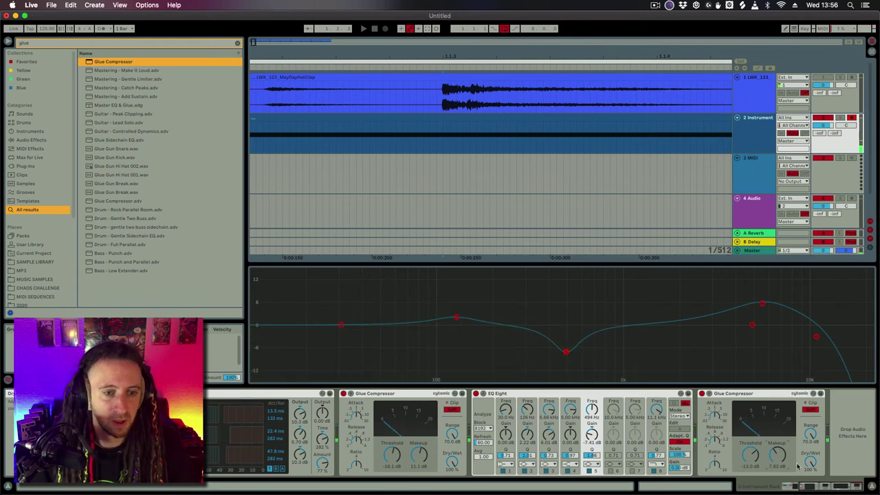
Reopen Serum's editor window, place it over the arrangement and check oscillator A's wavetable position
left_click_drag(816, 488, 296, 443)
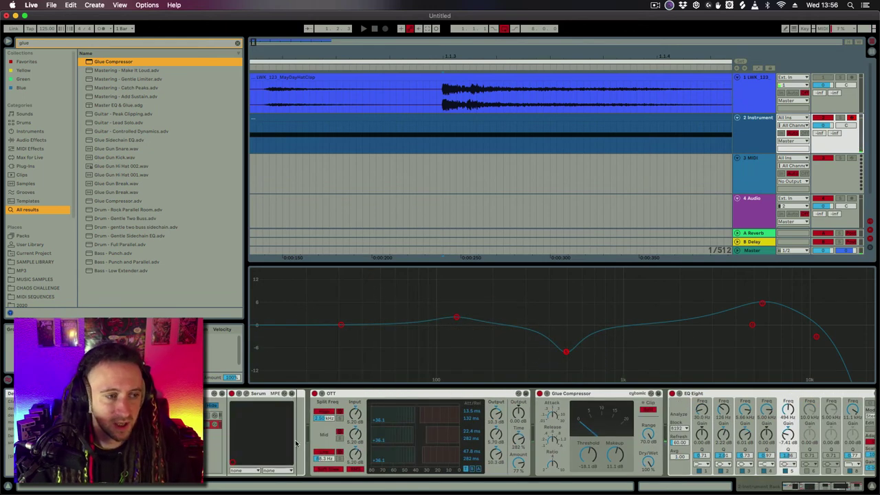
left_click(246, 395)
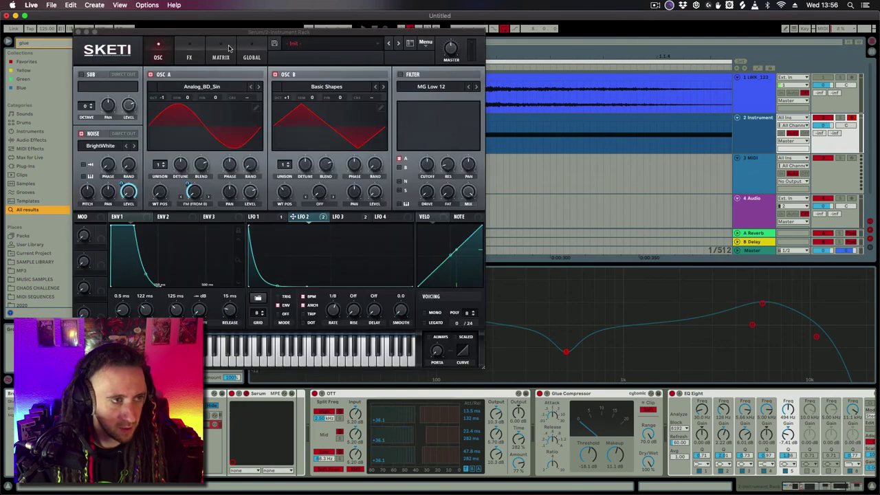
left_click_drag(227, 34, 454, 56)
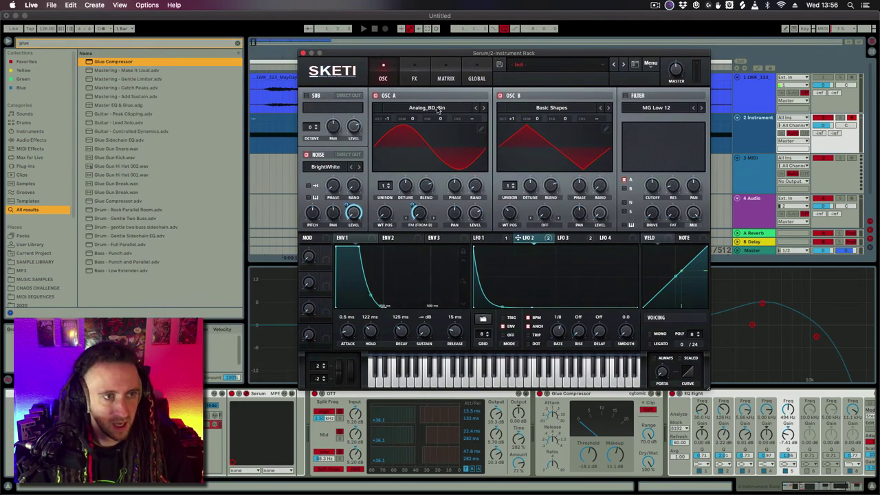
mouse_move(389, 215)
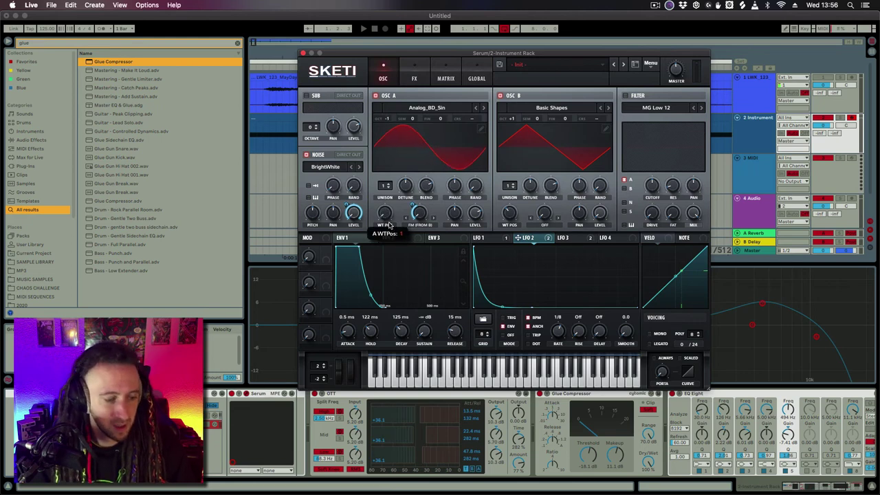
Try oscillator A's wavetable position at 256 and return it to position 1
left_click_drag(389, 215, 390, 192)
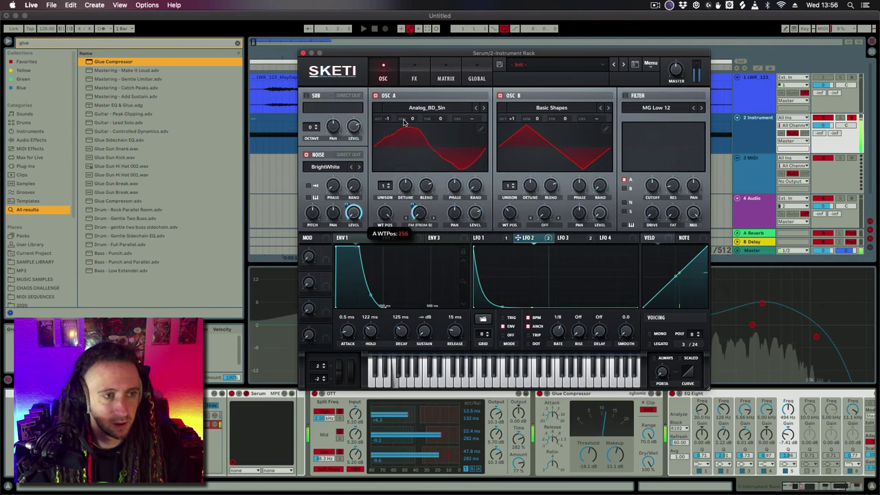
left_click_drag(396, 154, 405, 180)
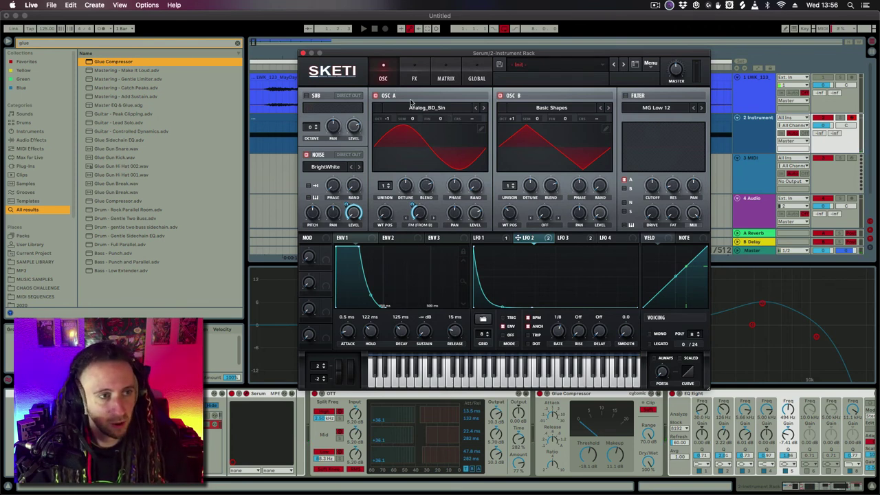
Review the LFO 1, LFO 2 and LFO 3 shapes and their targets on Serum's oscillator and effects pages
left_click(479, 238)
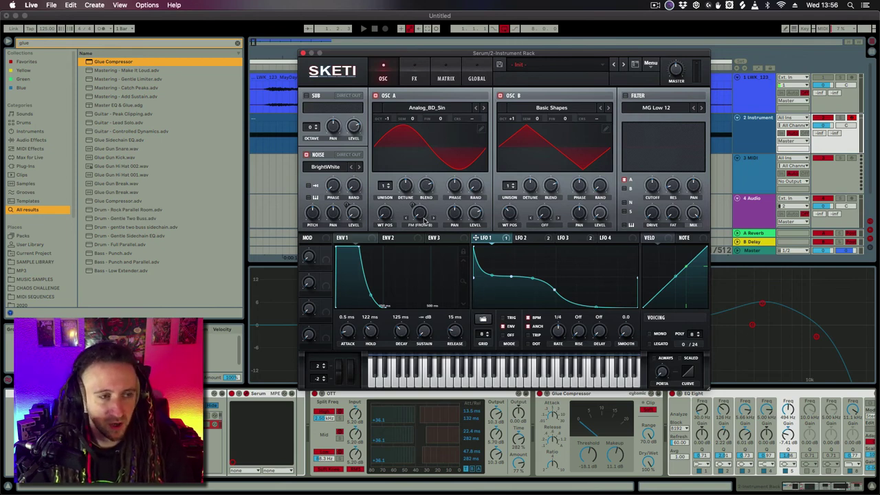
left_click(529, 238)
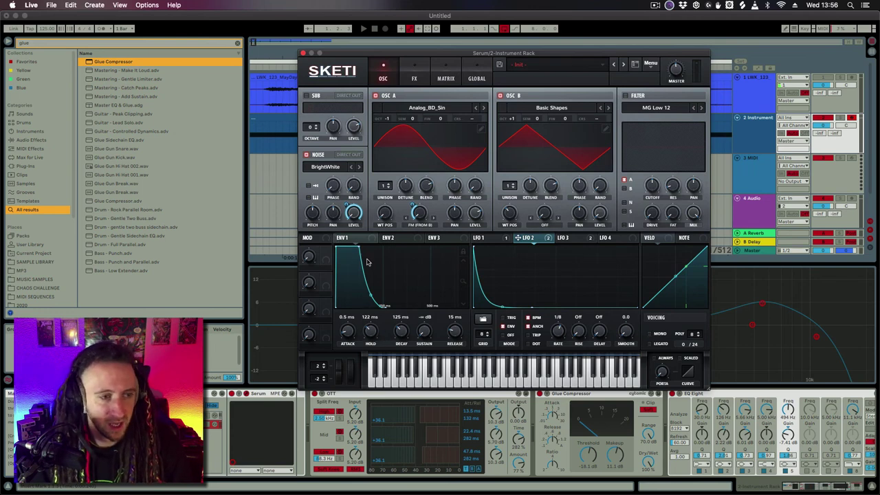
left_click(416, 68)
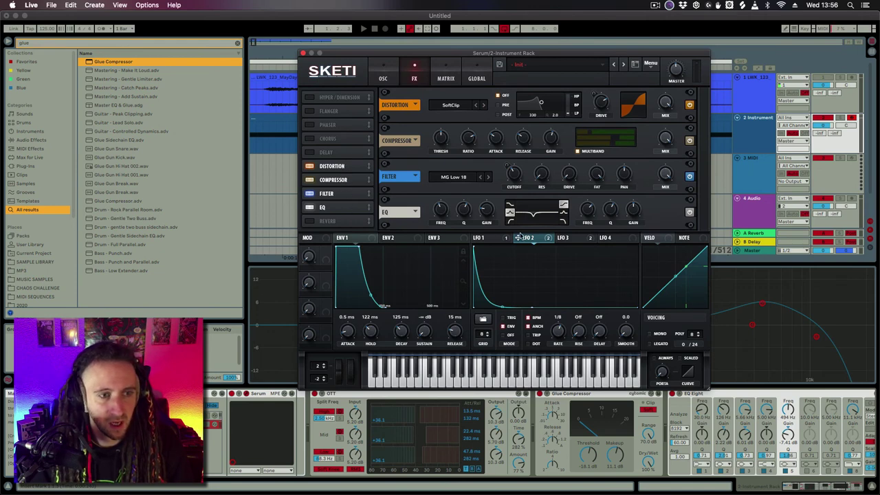
left_click(564, 238)
left_click(526, 238)
left_click(575, 238)
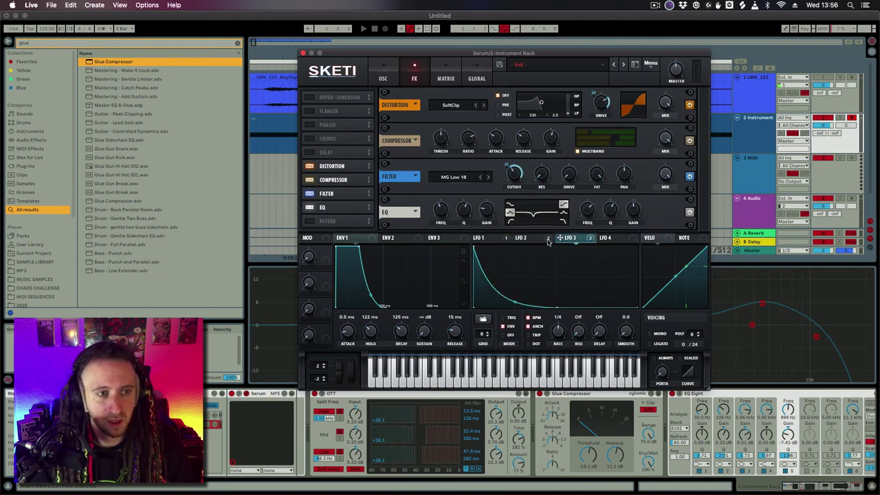
left_click(528, 237)
left_click(565, 238)
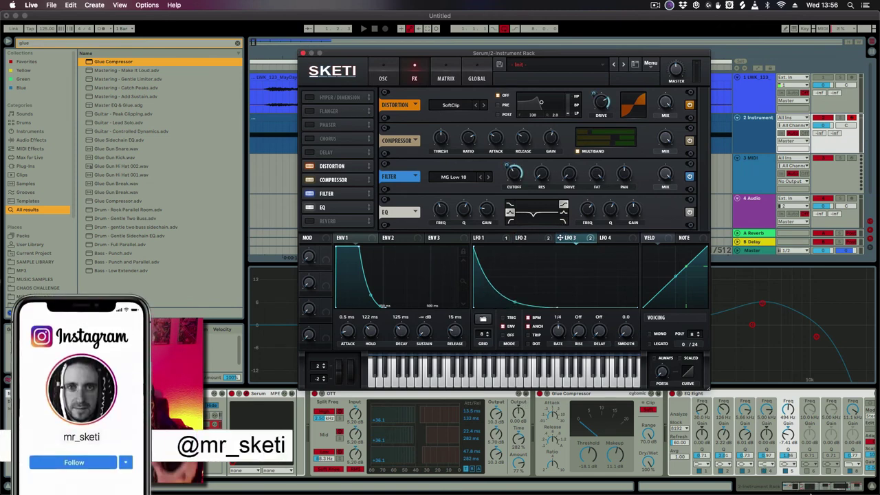
Close Serum's editor, bring the whole loop into view in the arrangement, and activate the LWK_123 audio track
left_click_drag(816, 490, 829, 490)
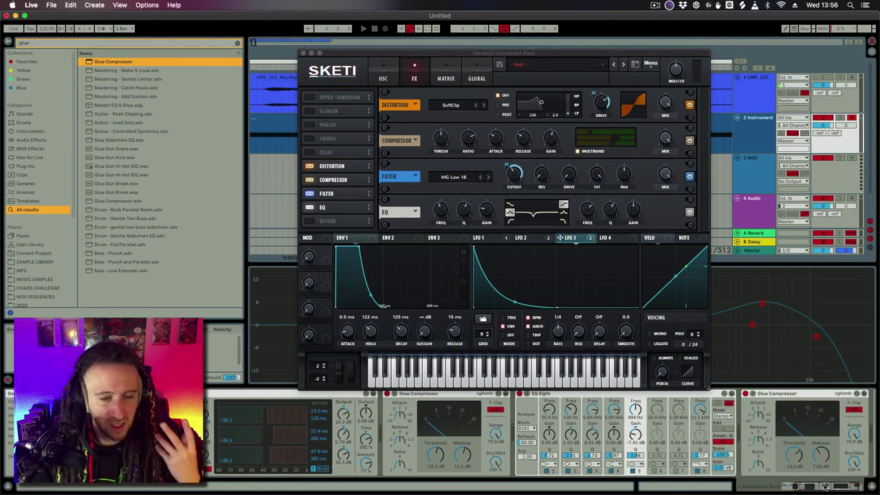
left_click(304, 55)
left_click_drag(421, 58, 256, 55)
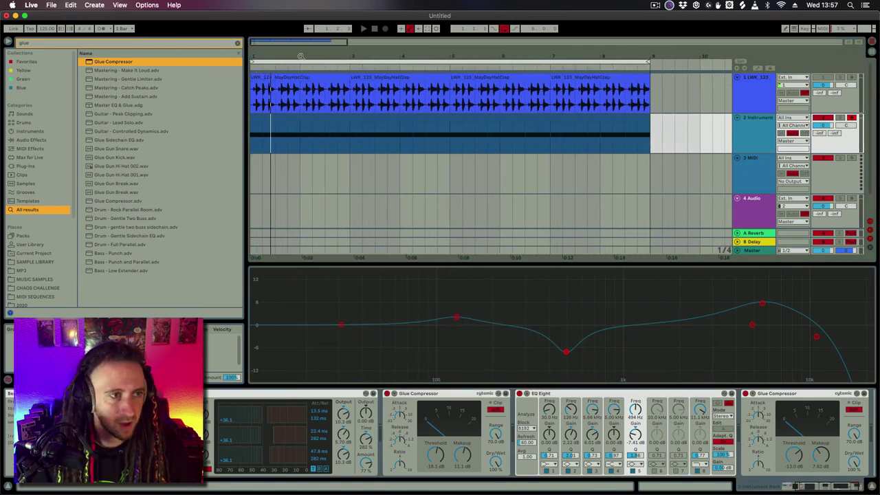
left_click(742, 107)
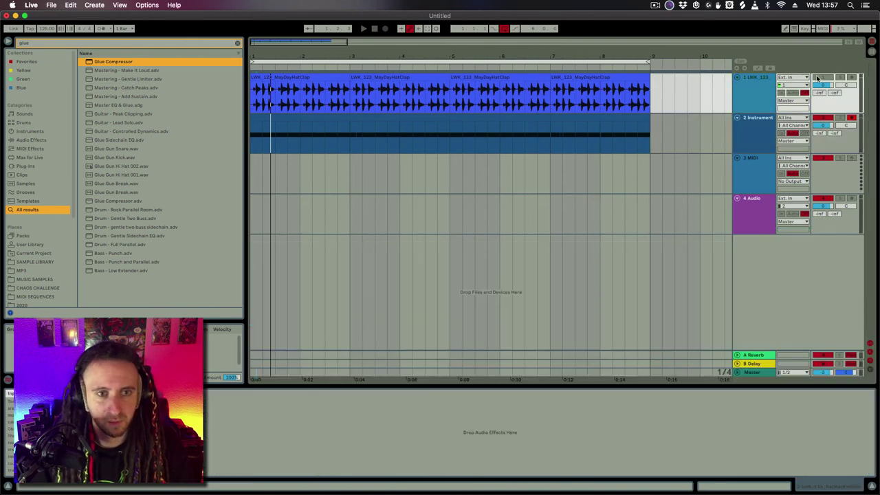
left_click(817, 78)
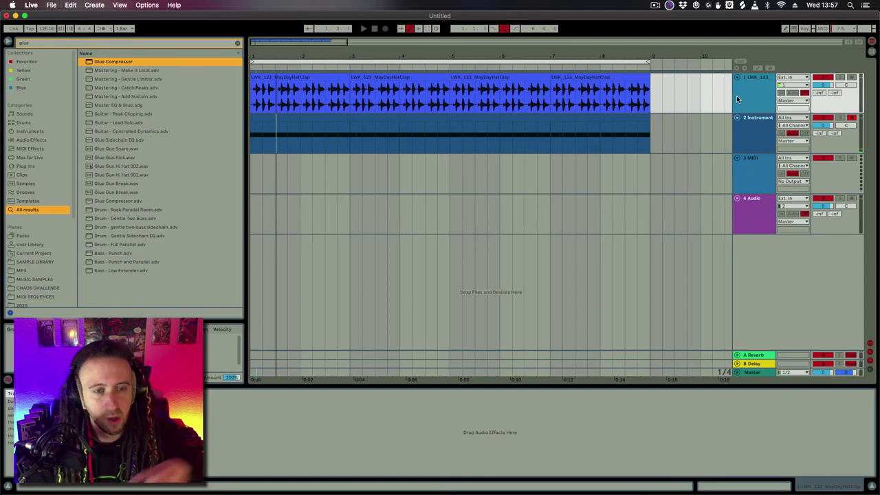
Reopen Serum on the instrument track and, during playback, nudge LFO 1's falling mid-curve points slightly later and lower
left_click(753, 134)
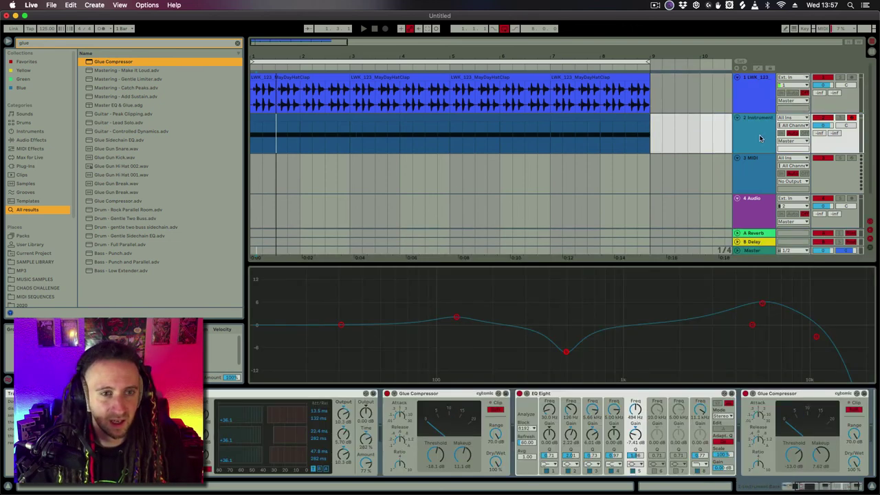
scroll(540, 433, "left", 3)
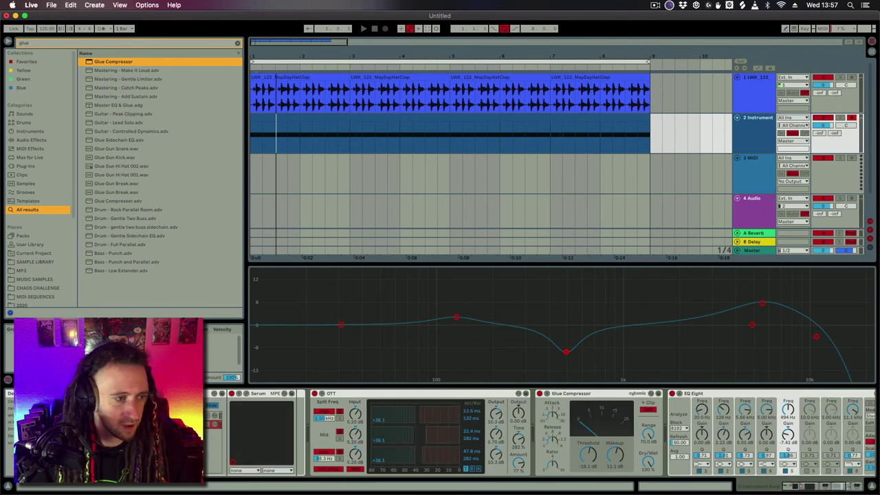
left_click(246, 394)
key("space")
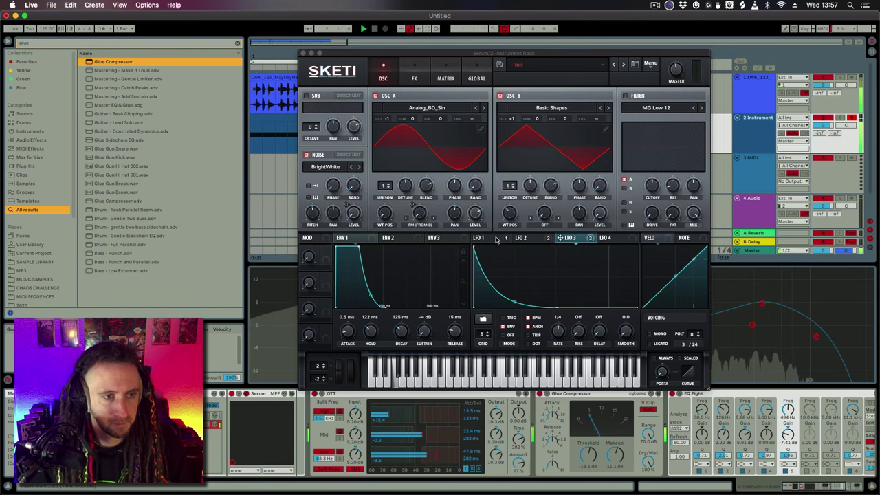
left_click(495, 242)
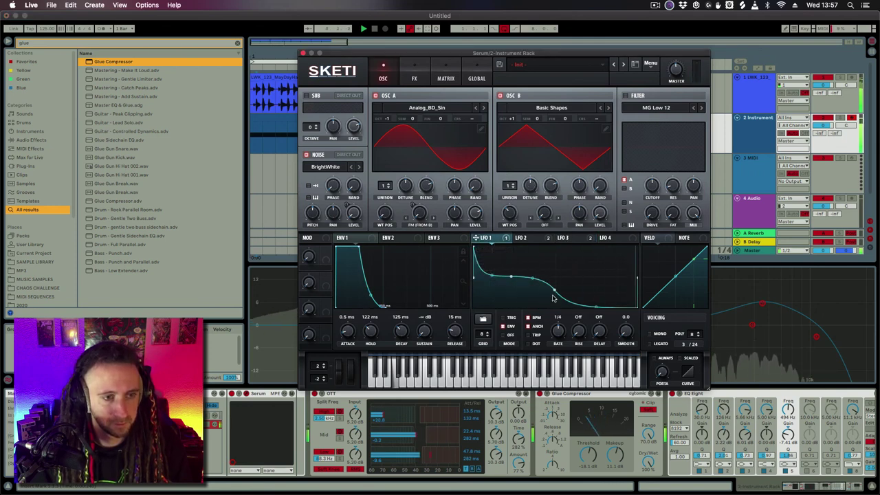
left_click_drag(551, 297, 535, 278)
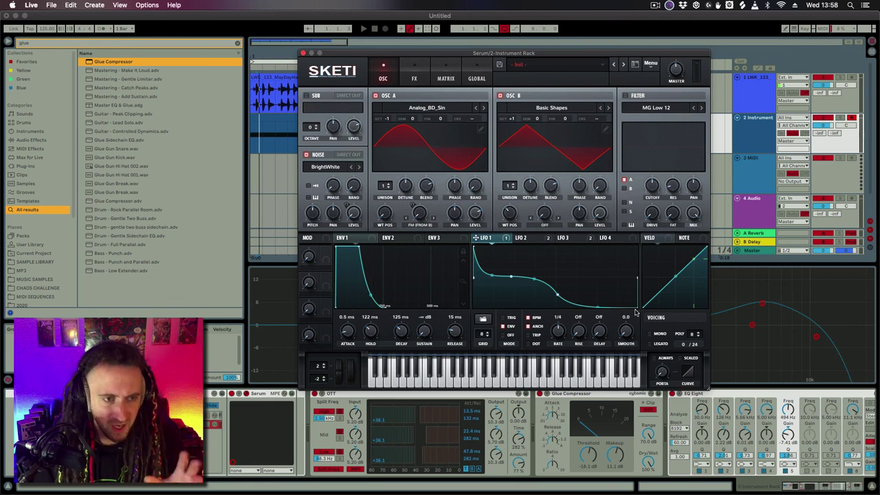
Review the kick patch's effects and oscillator pages in Serum
left_click(407, 70)
left_click(387, 75)
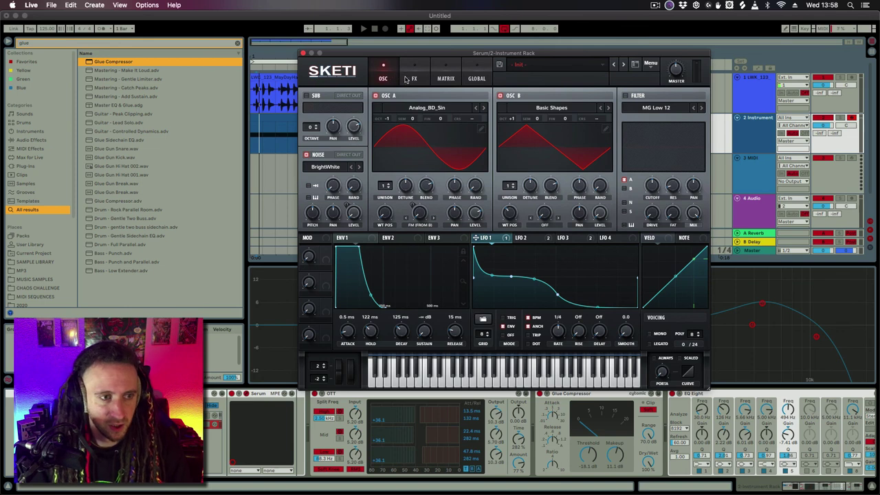